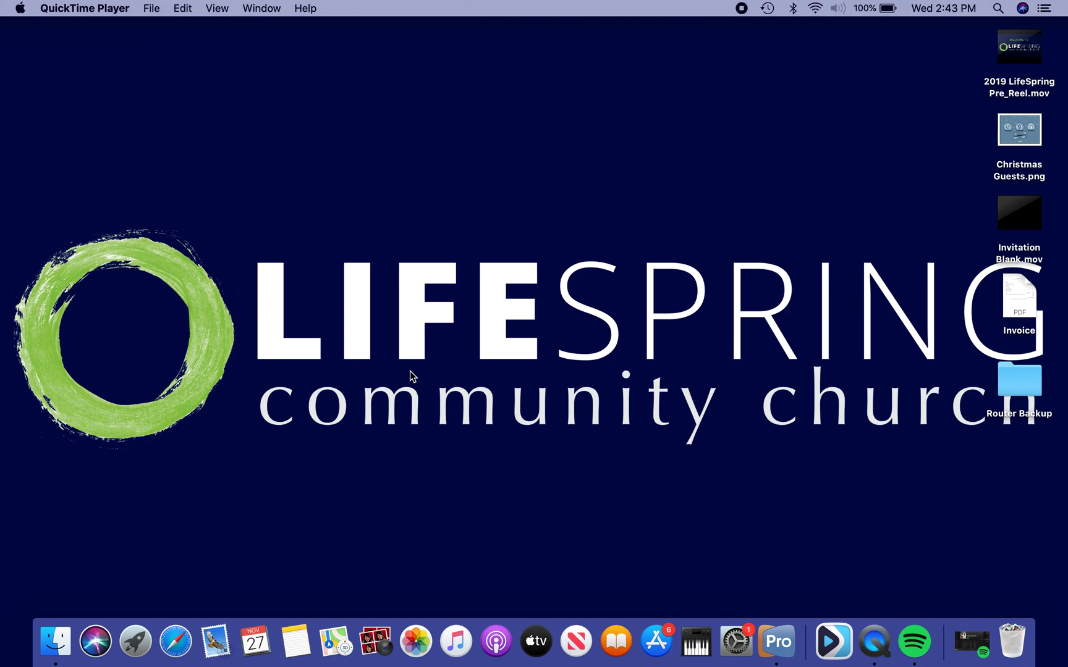
Launch ProPresenter 6 from the Dock so the Sunday Live! playlist is showing
{"action": "left_click", "coordinate": [775, 645]}
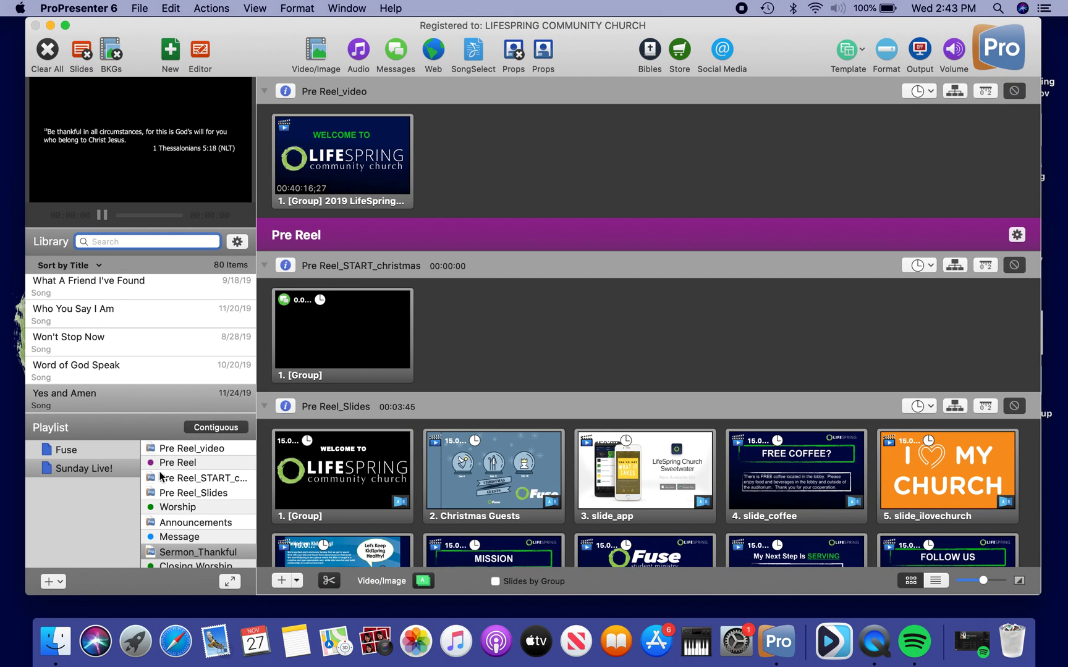
Play the Pre Reel_video clip, scrub it to about 11:42, then clear the output to black
{"action": "scroll", "coordinate": [162, 477], "scroll_direction": "up", "scroll_amount": 3}
{"action": "scroll", "coordinate": [375, 462], "scroll_direction": "down", "scroll_amount": 10}
{"action": "scroll", "coordinate": [375, 462], "scroll_direction": "up", "scroll_amount": 9}
{"action": "scroll", "coordinate": [375, 462], "scroll_direction": "up", "scroll_amount": 2}
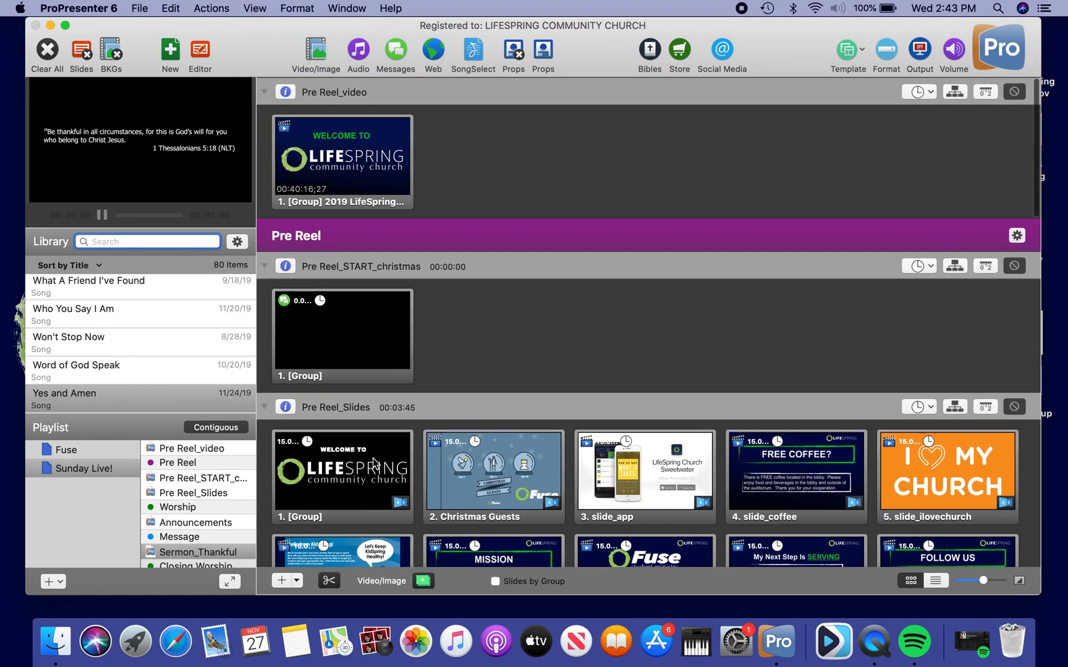
{"action": "left_click", "coordinate": [332, 150]}
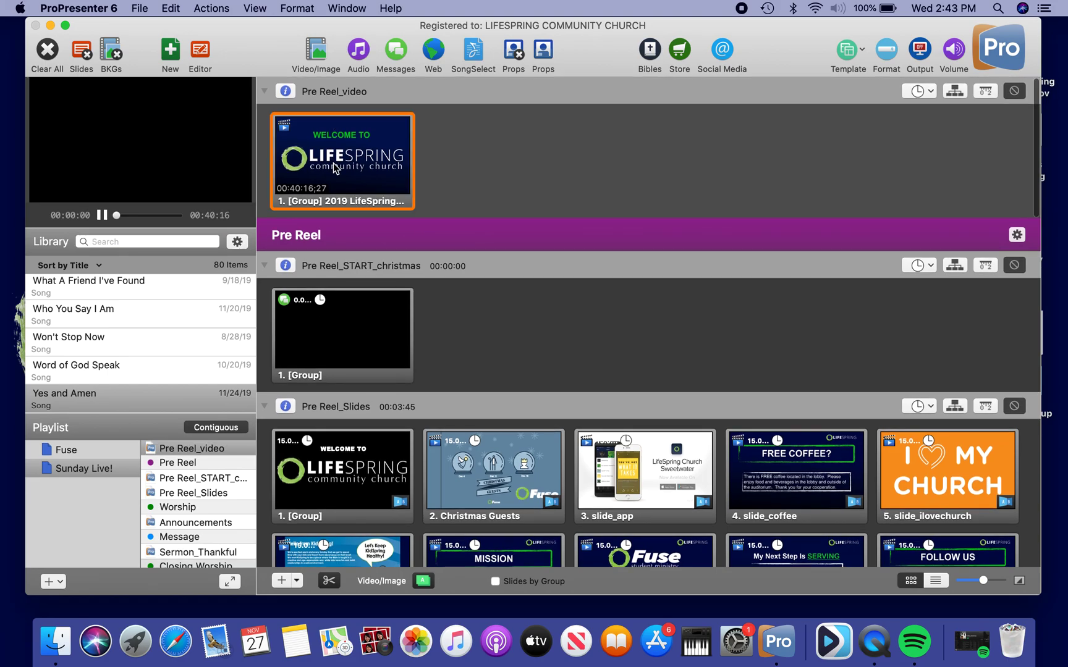
{"action": "left_click_drag", "start_coordinate": [118, 216], "coordinate": [135, 216]}
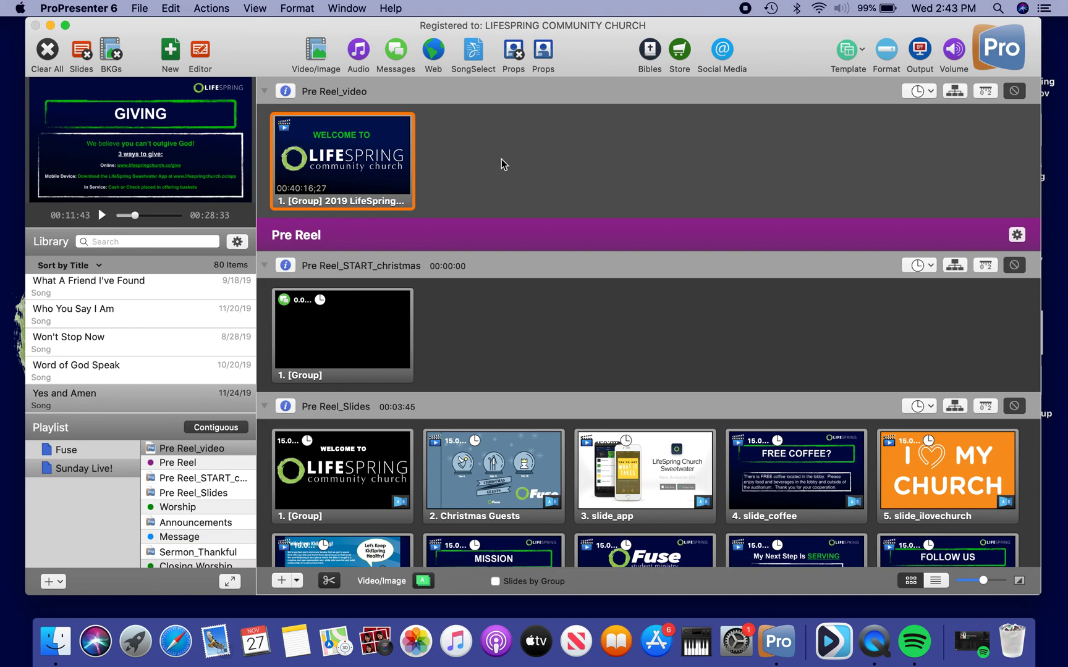
{"action": "left_click", "coordinate": [46, 54]}
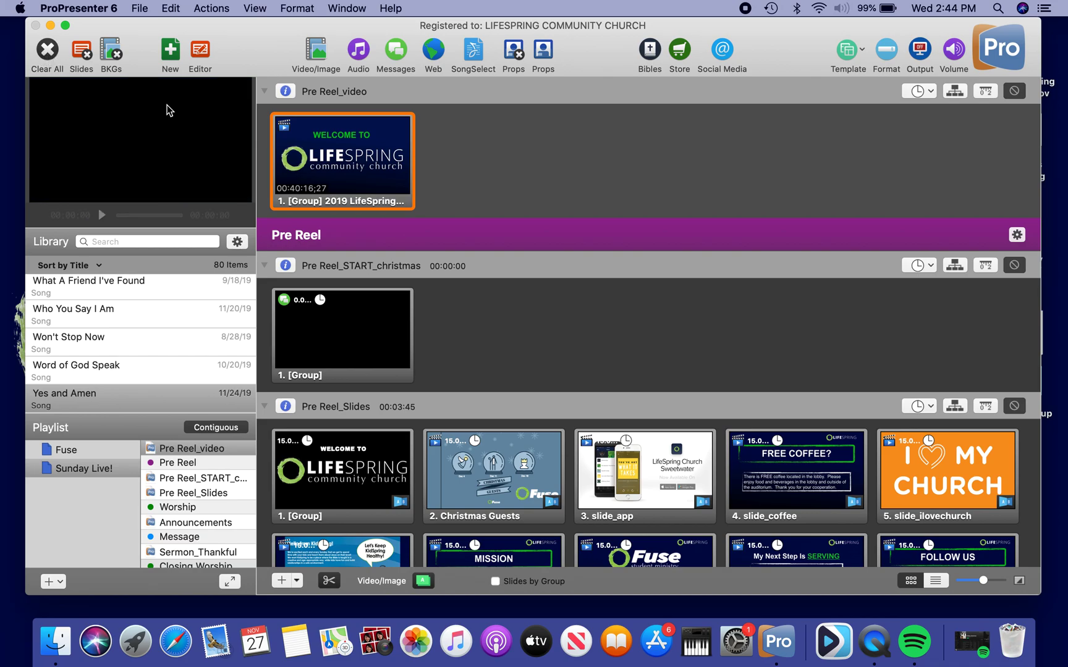
{"action": "scroll", "coordinate": [526, 389], "scroll_direction": "down", "scroll_amount": 5}
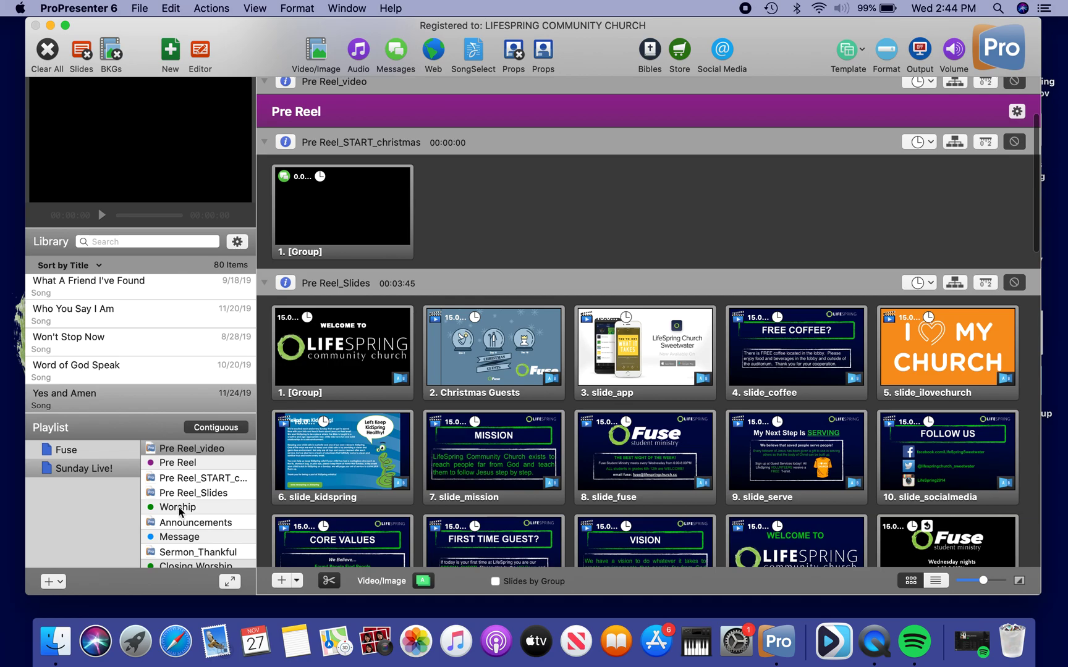
{"action": "left_click", "coordinate": [195, 462]}
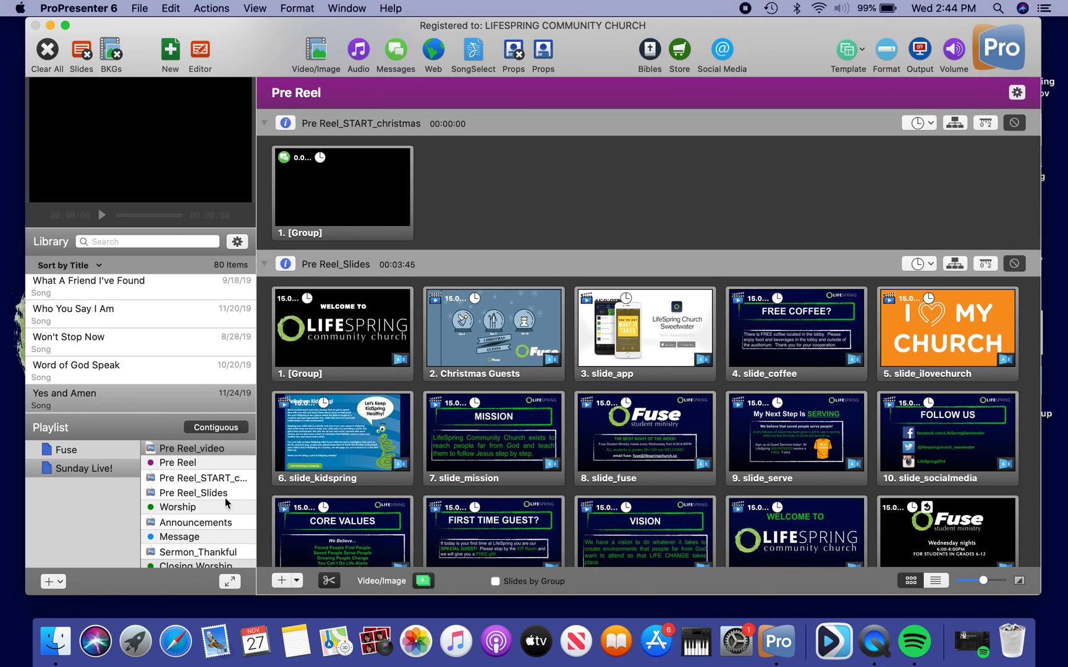
{"action": "scroll", "coordinate": [529, 441], "scroll_direction": "down", "scroll_amount": 5}
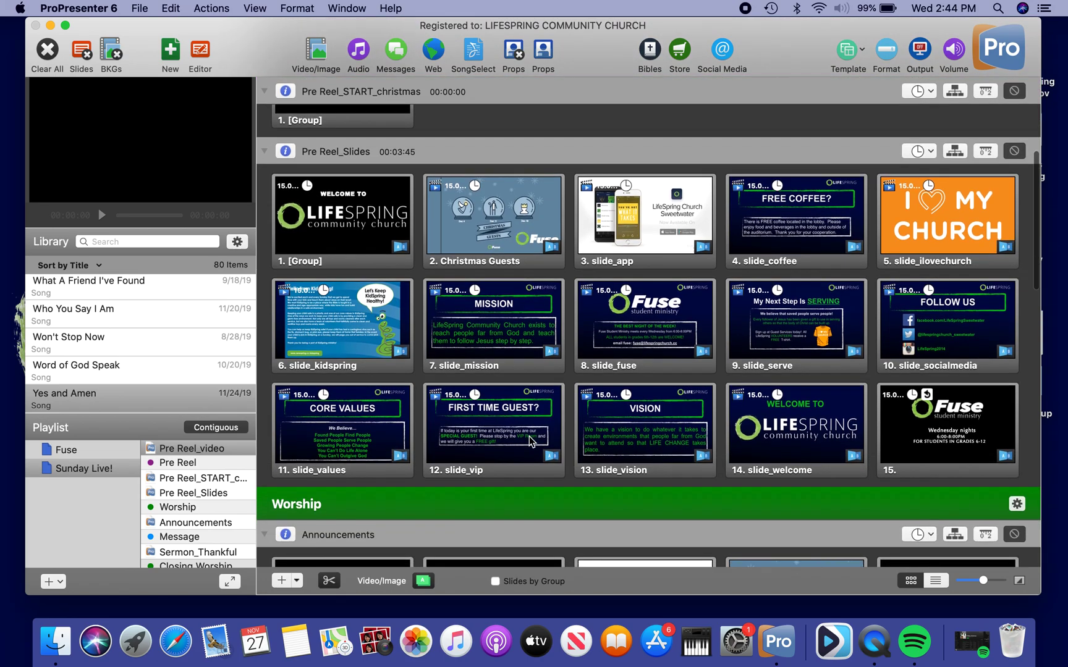
{"action": "scroll", "coordinate": [529, 440], "scroll_direction": "up", "scroll_amount": 2}
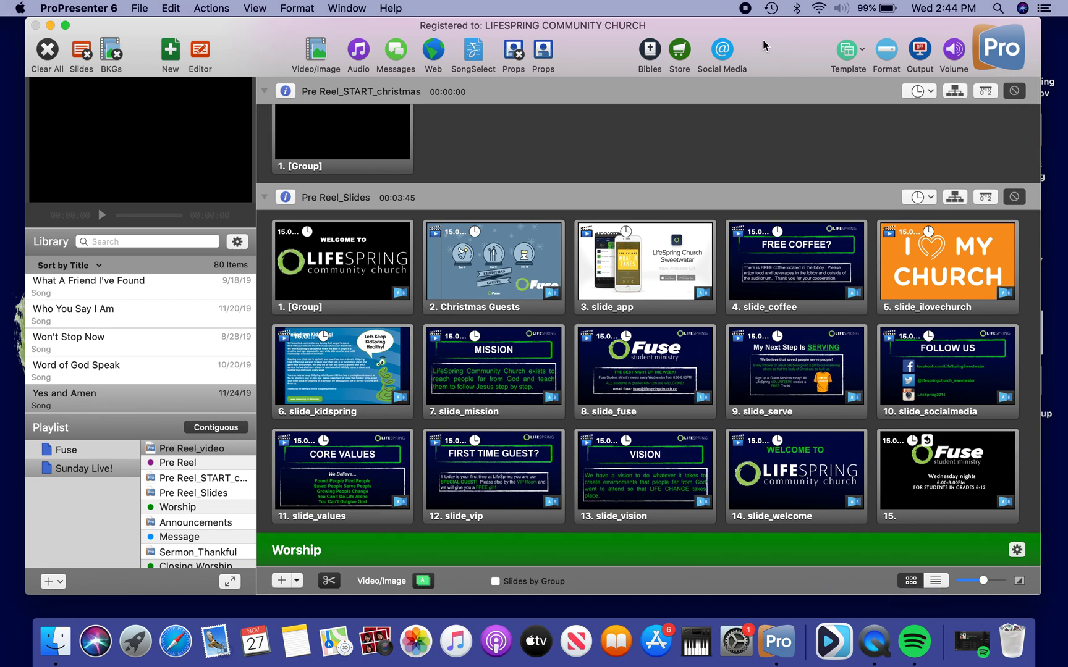
{"action": "scroll", "coordinate": [641, 209], "scroll_direction": "up", "scroll_amount": 3}
{"action": "scroll", "coordinate": [641, 209], "scroll_direction": "down", "scroll_amount": 1}
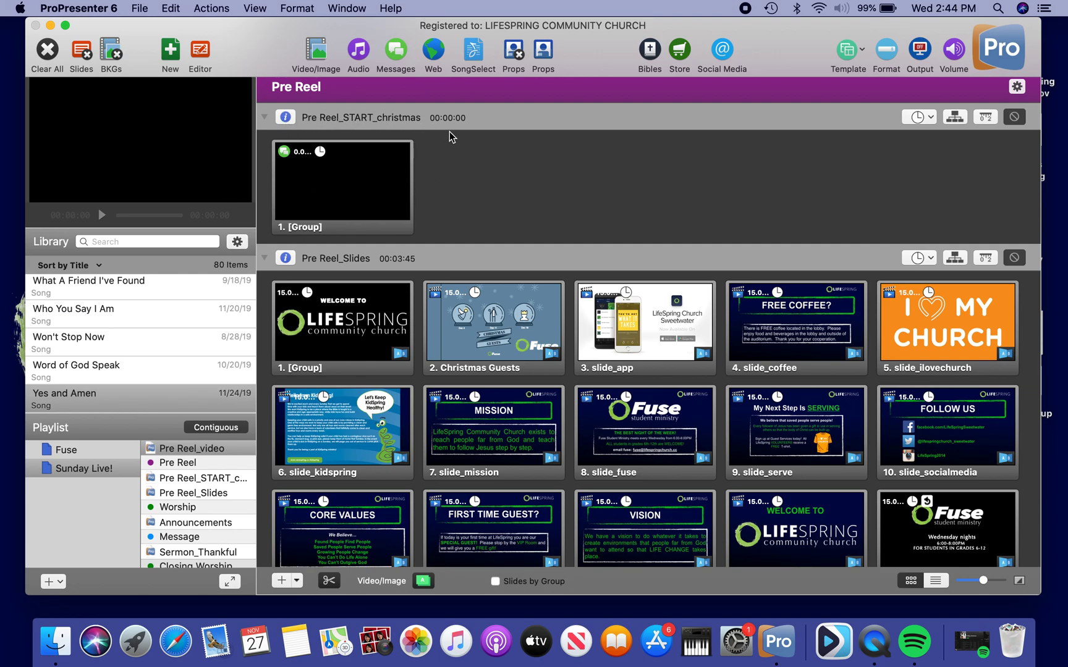
{"action": "left_click", "coordinate": [362, 189]}
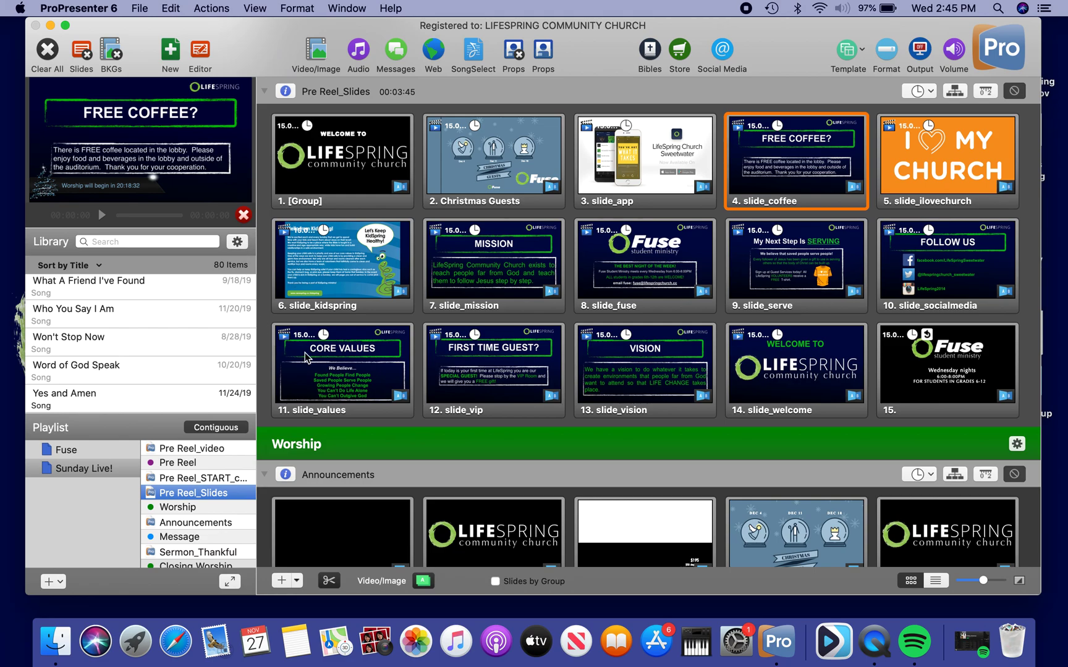
Scroll down the slide view while the Christmas Pre Reel_Slides loop cycles on output
{"action": "scroll", "coordinate": [518, 437], "scroll_direction": "down", "scroll_amount": 4}
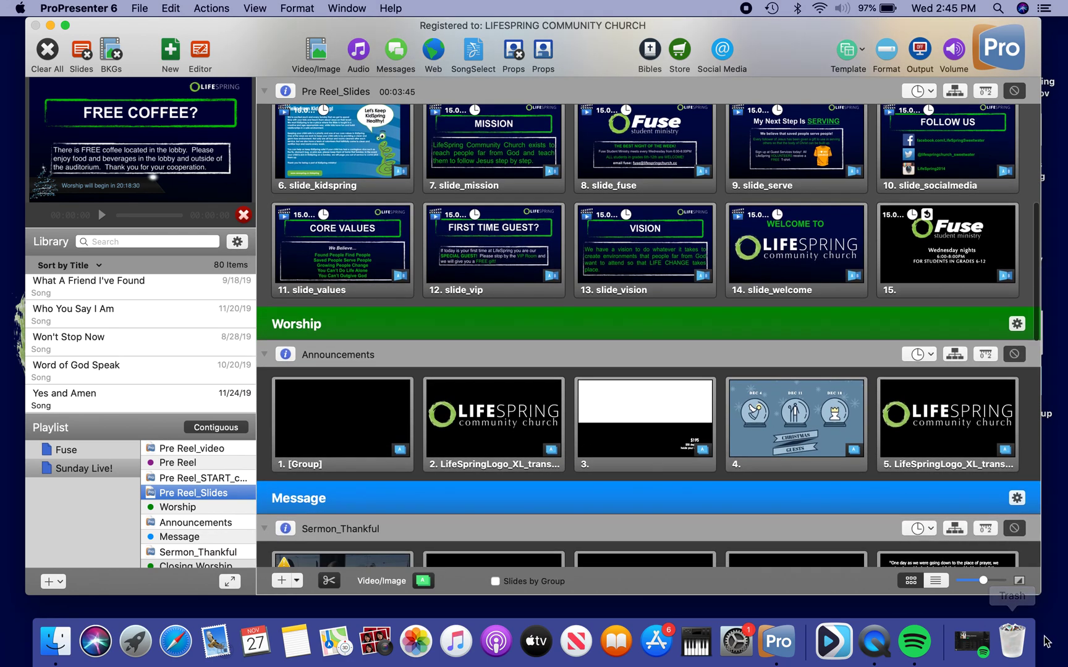
Play Spotify's PreReel_Christmas playlist at lower volume, pause it, and minimize Spotify
{"action": "left_click", "coordinate": [914, 646]}
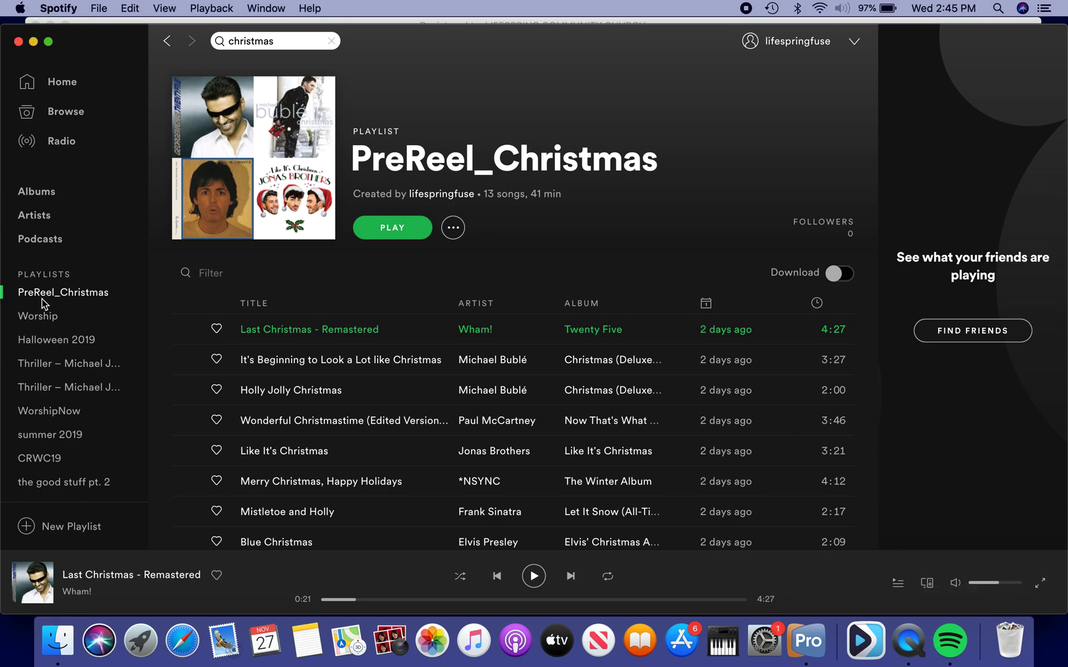
{"action": "left_click", "coordinate": [387, 231]}
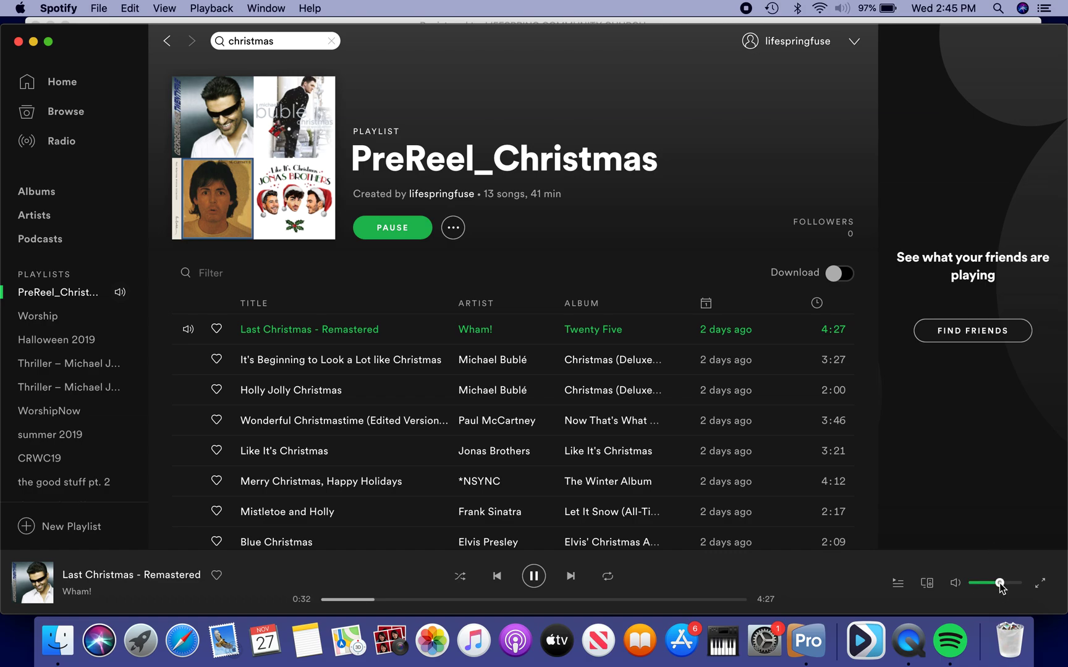
{"action": "mouse_move", "coordinate": [999, 584]}
{"action": "left_mouse_down"}
{"action": "mouse_move", "coordinate": [1014, 584]}
{"action": "mouse_move", "coordinate": [973, 584]}
{"action": "mouse_move", "coordinate": [1000, 584]}
{"action": "left_mouse_up"}
{"action": "left_click", "coordinate": [534, 577]}
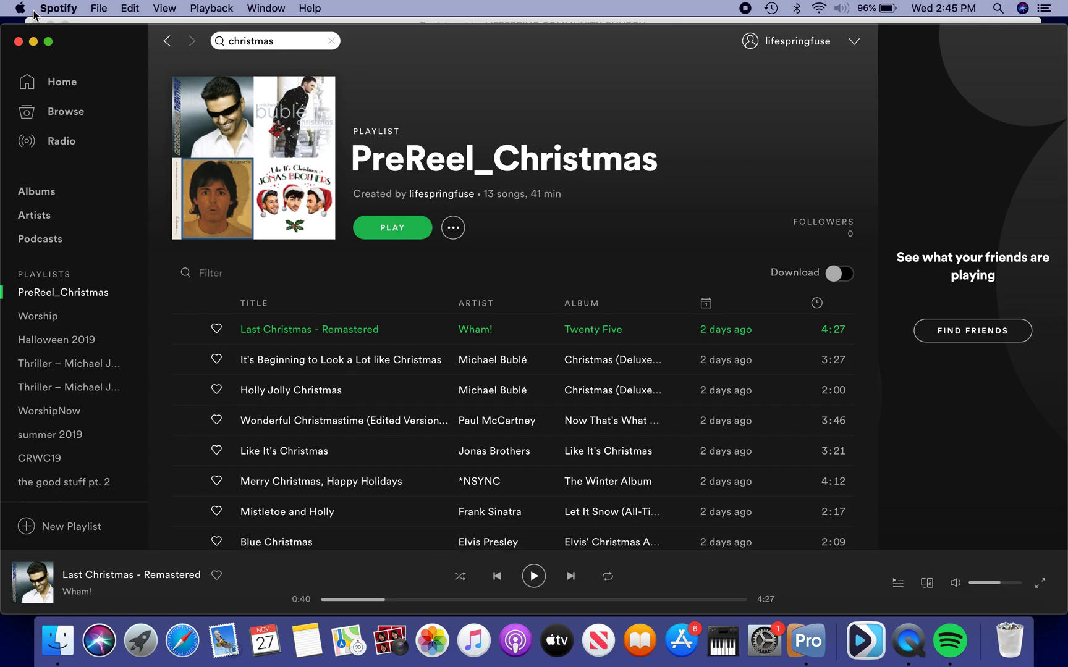
{"action": "left_click", "coordinate": [34, 42]}
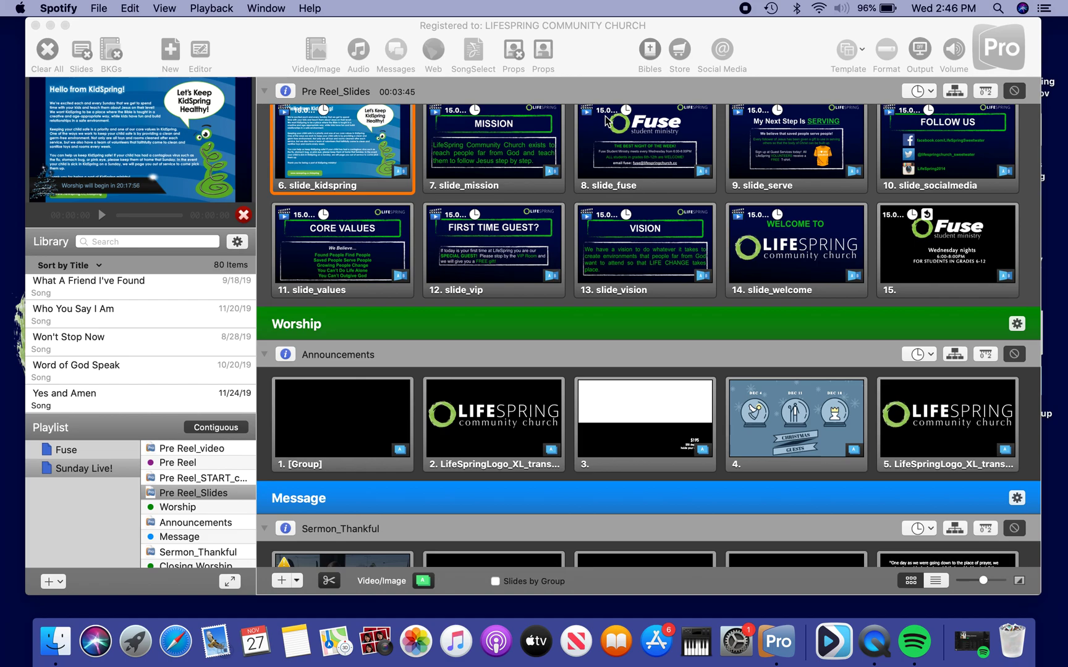
Clear the pre-reel slides to black and add What A Friend I've Found after Worship
{"action": "left_click_drag", "start_coordinate": [262, 49], "coordinate": [238, 17]}
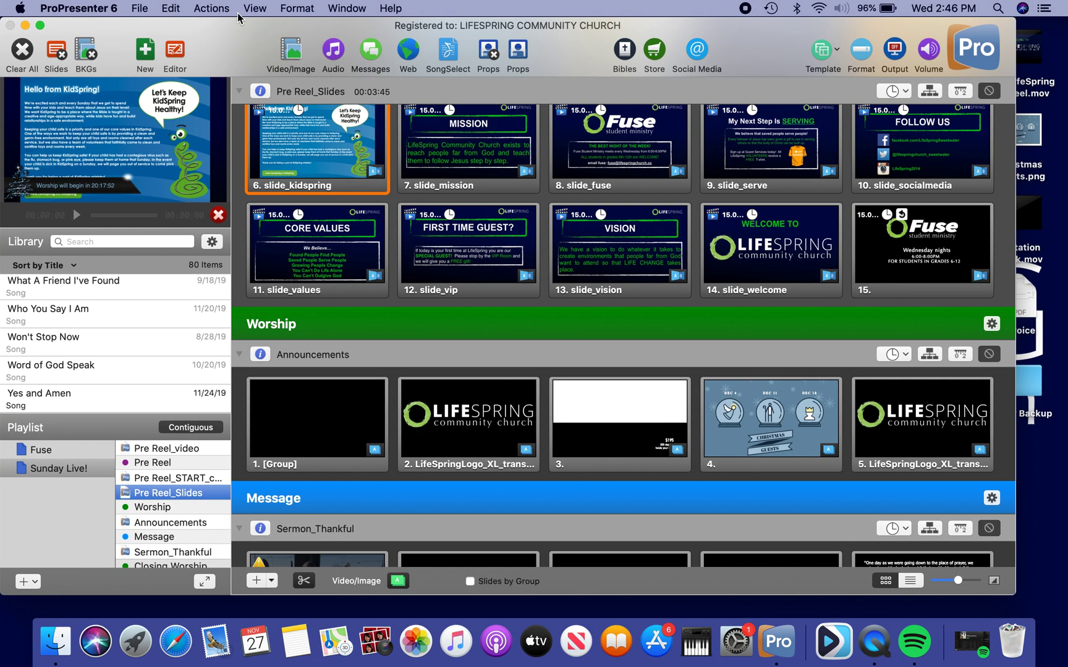
{"action": "scroll", "coordinate": [550, 491], "scroll_direction": "down", "scroll_amount": 5}
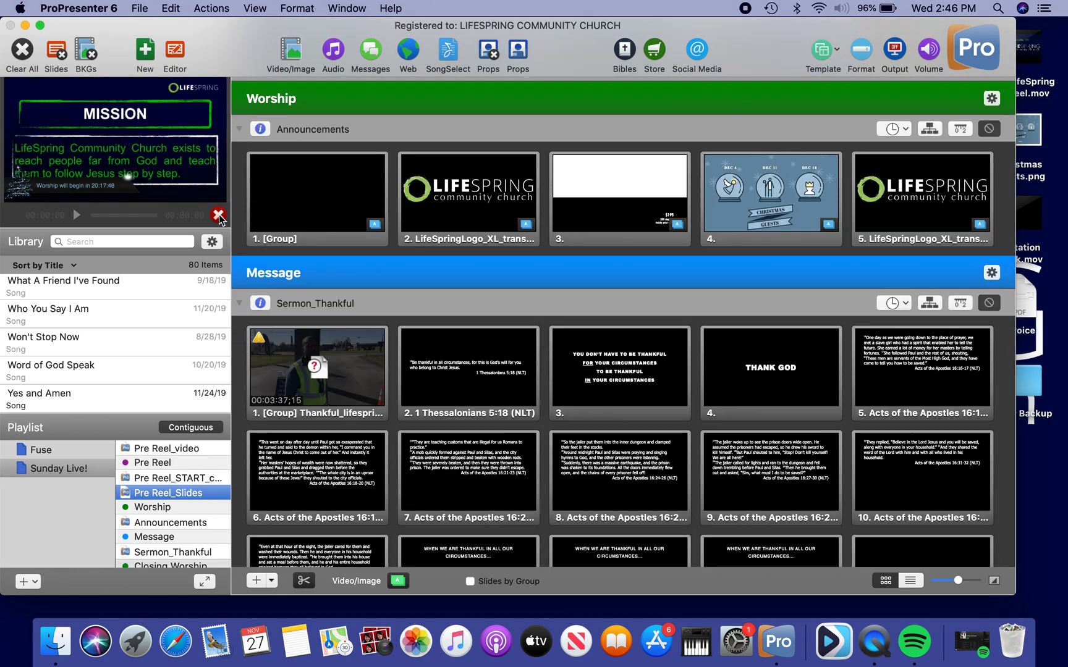
{"action": "left_click", "coordinate": [27, 48]}
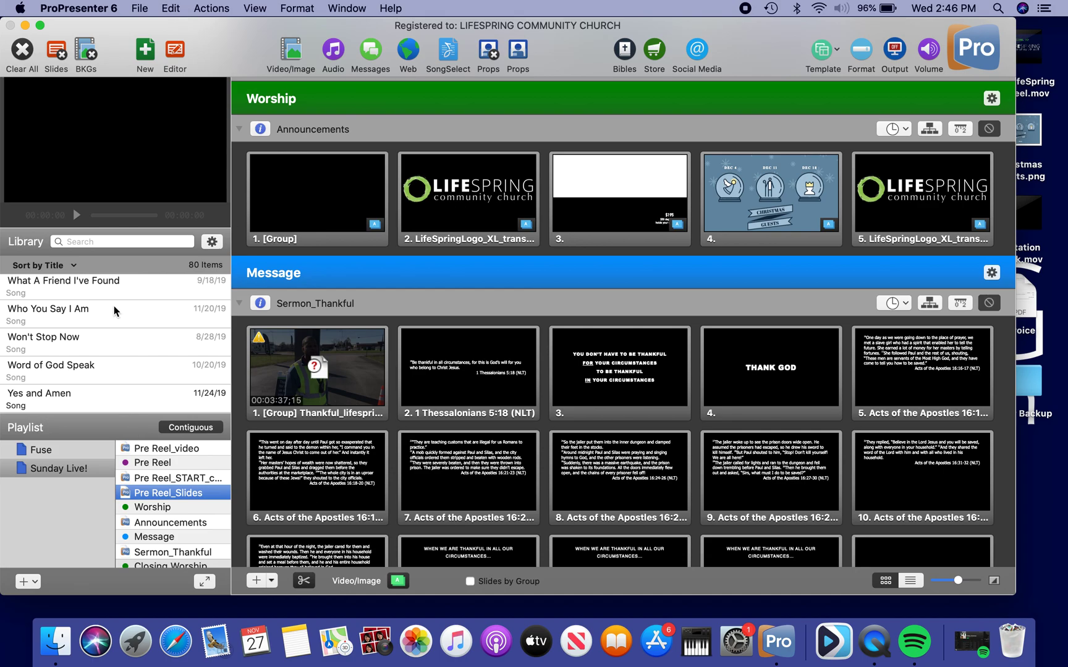
{"action": "left_click", "coordinate": [75, 289]}
{"action": "left_click_drag", "start_coordinate": [74, 289], "coordinate": [170, 524]}
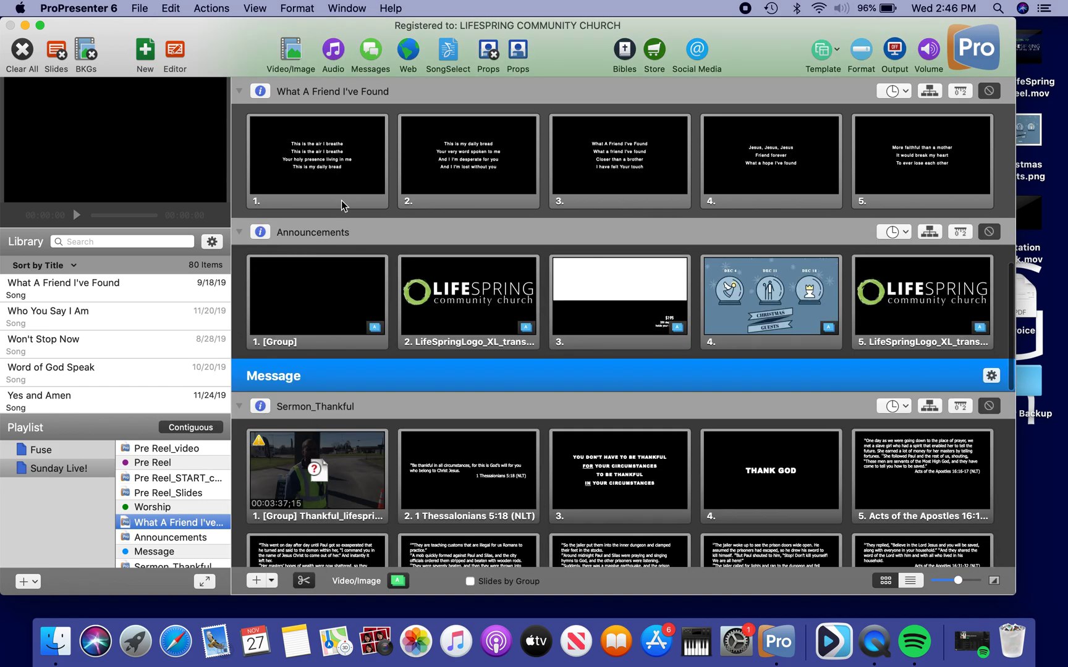
Preview What A Friend I've Found, then delete it from the playlist and enlarge the playlist panel
{"action": "left_click", "coordinate": [343, 206]}
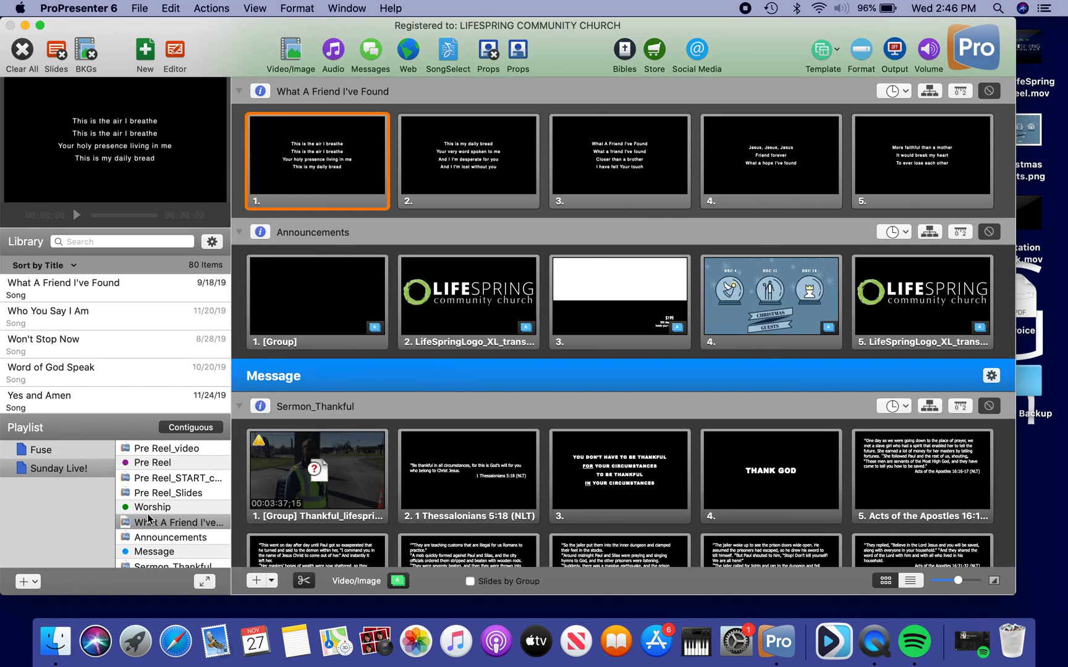
{"action": "scroll", "coordinate": [154, 525], "scroll_direction": "down", "scroll_amount": 2}
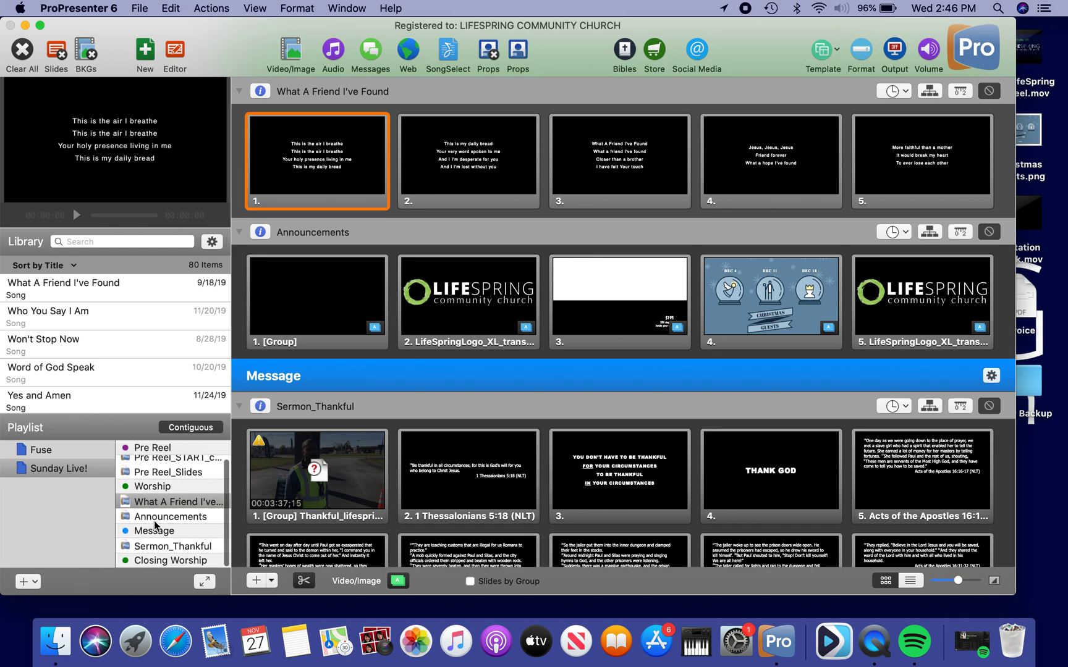
{"action": "left_click", "coordinate": [164, 505]}
{"action": "key", "text": "BackSpace"}
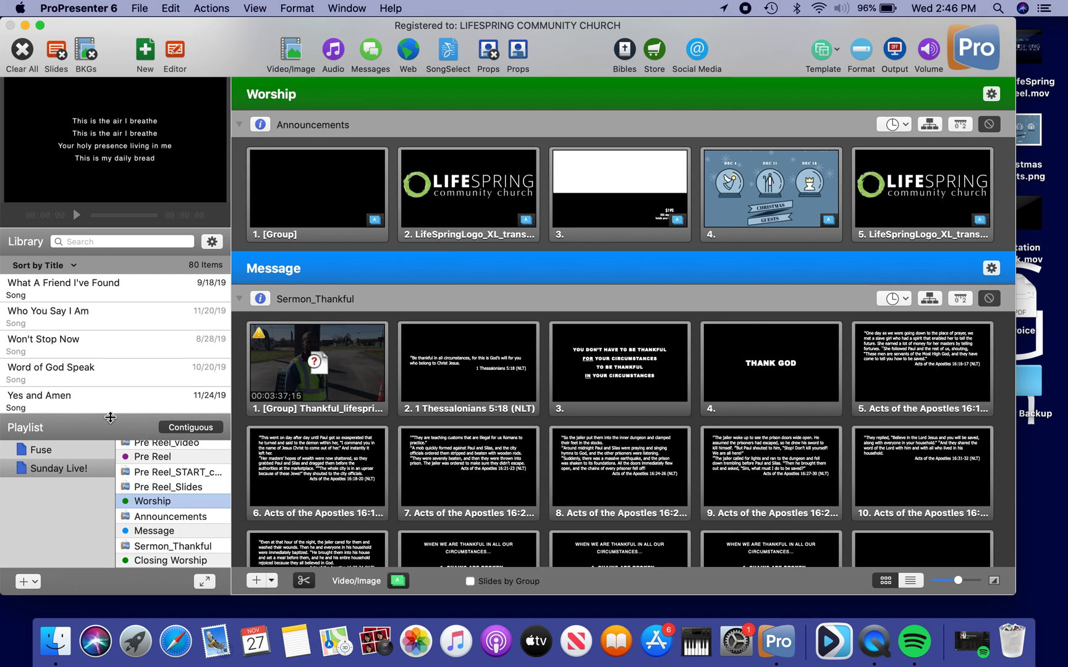
{"action": "left_click_drag", "start_coordinate": [110, 415], "coordinate": [113, 374]}
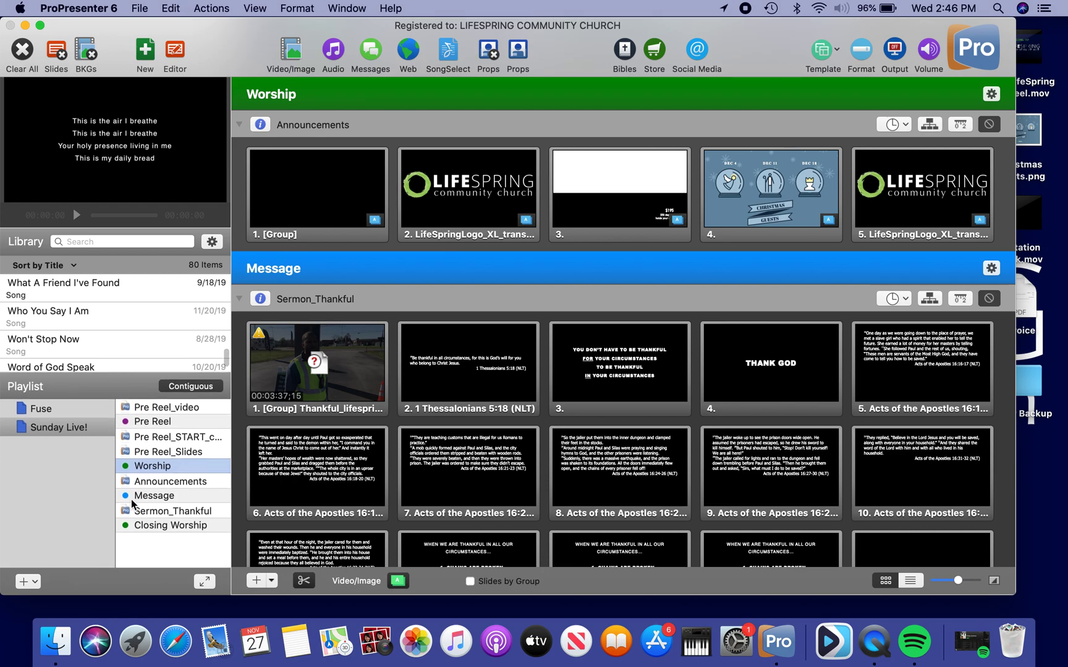
{"action": "left_click", "coordinate": [102, 241]}
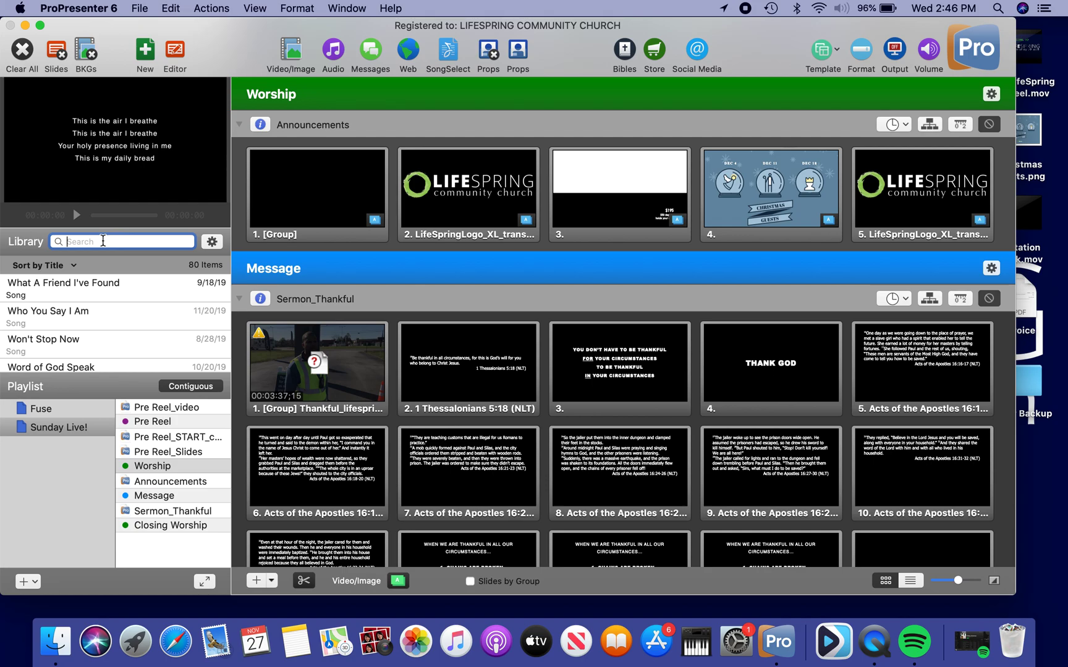
Search for 'yes and amen' and place Yes and Amen between Worship and Announcements
{"action": "type", "text": "yes and am"}
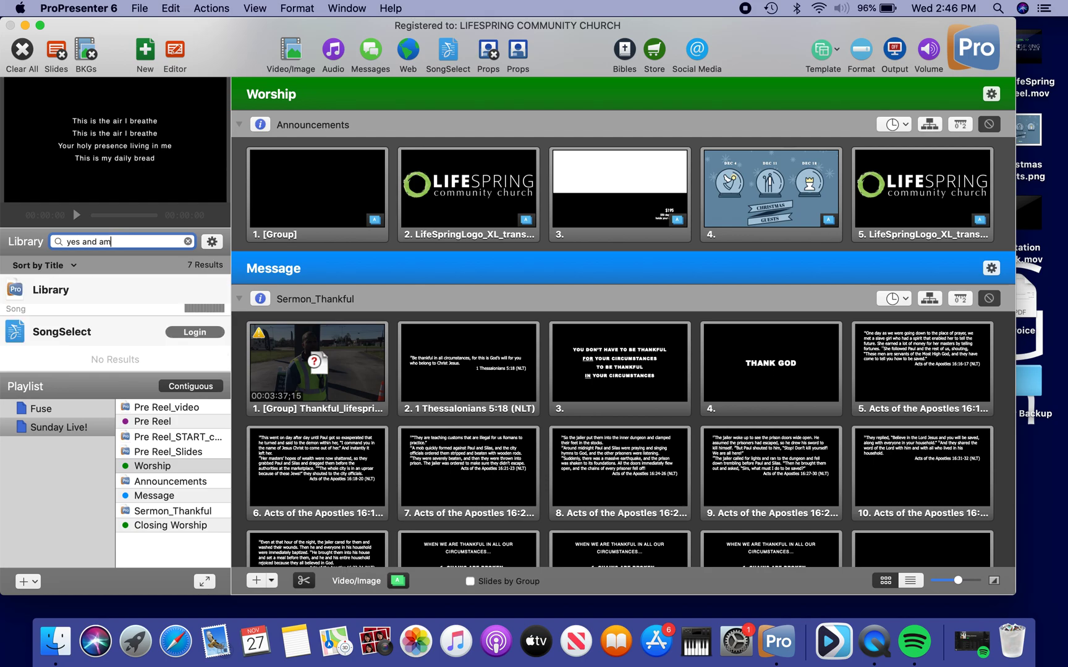
{"action": "type", "text": "en"}
{"action": "key", "text": "Return"}
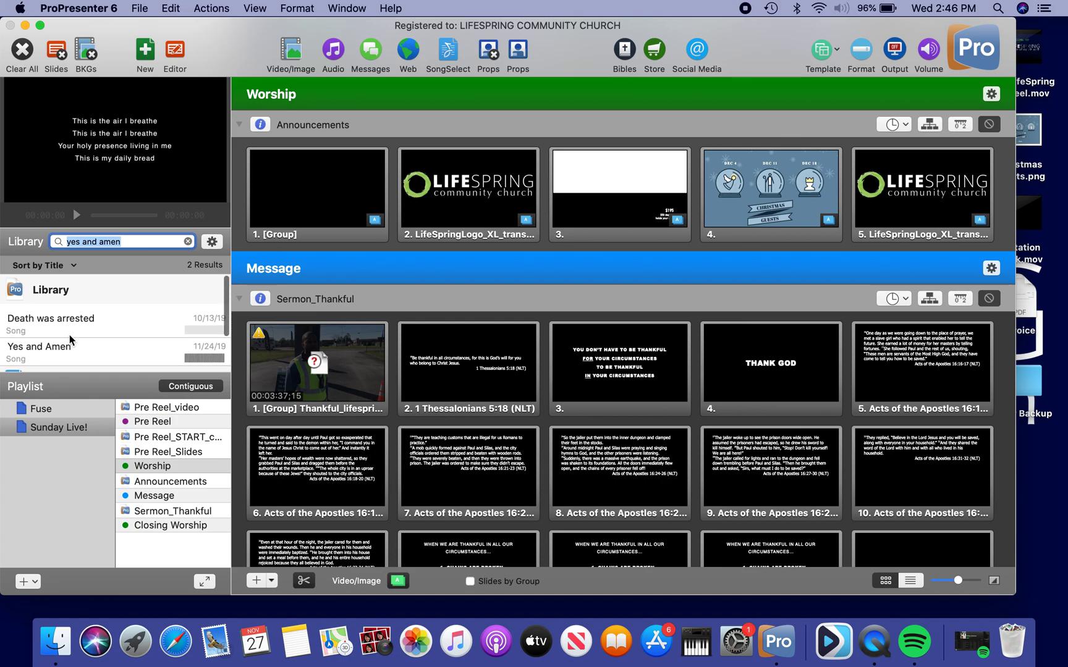
{"action": "left_click", "coordinate": [60, 348]}
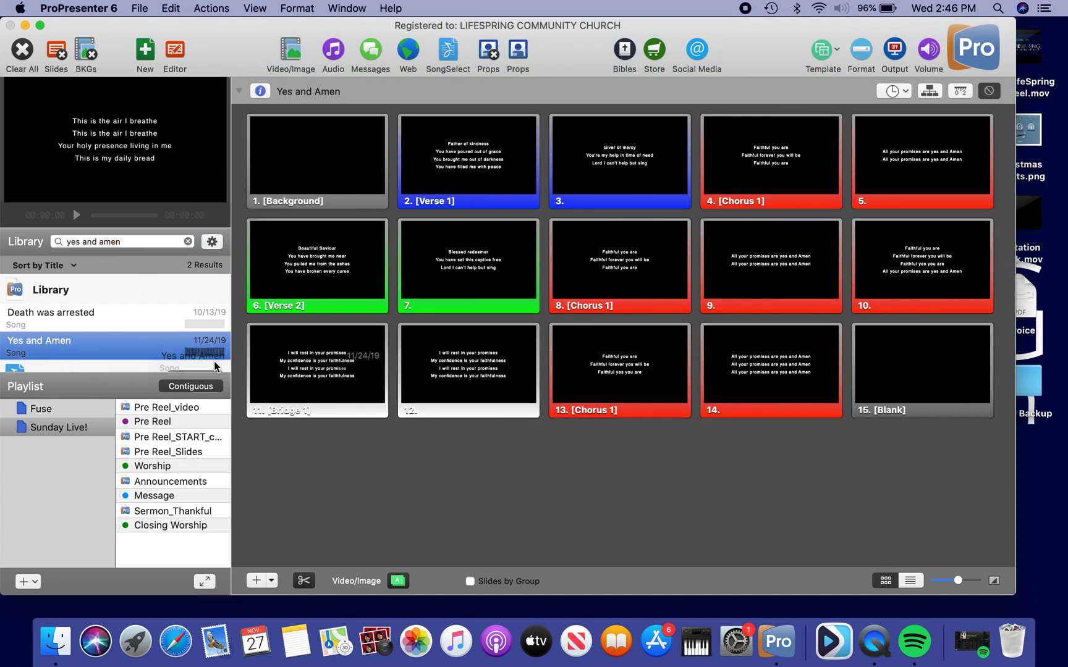
{"action": "left_click_drag", "start_coordinate": [60, 349], "coordinate": [194, 466]}
{"action": "left_click_drag", "start_coordinate": [162, 546], "coordinate": [157, 477]}
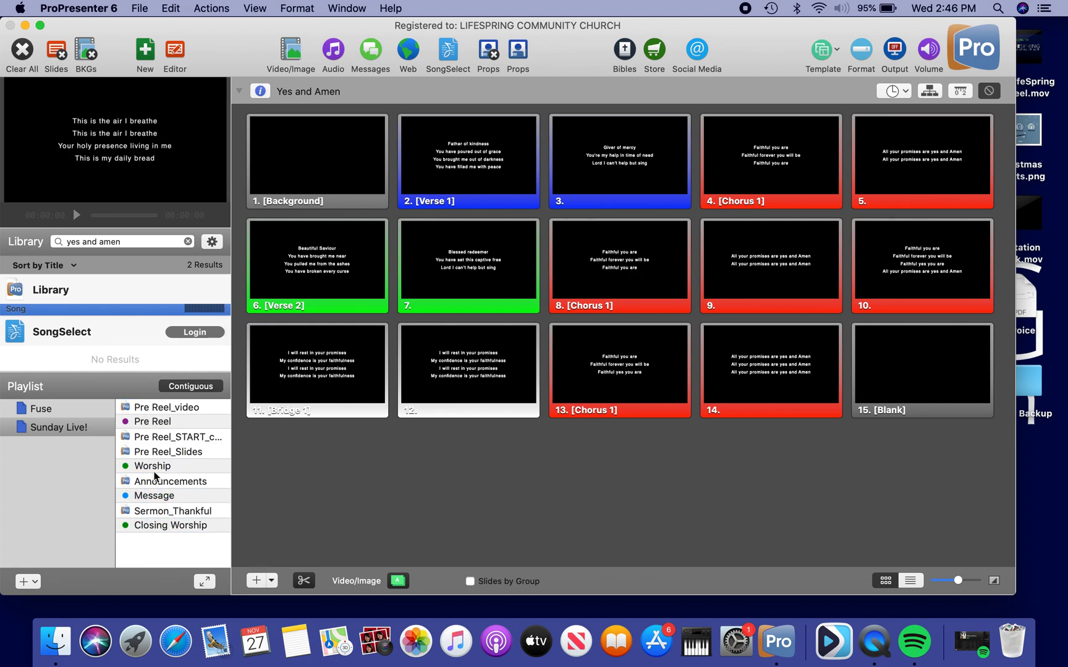
Search 'hall' and add Cornerstone to the playlist after Yes and Amen
{"action": "triple_click", "coordinate": [118, 243]}
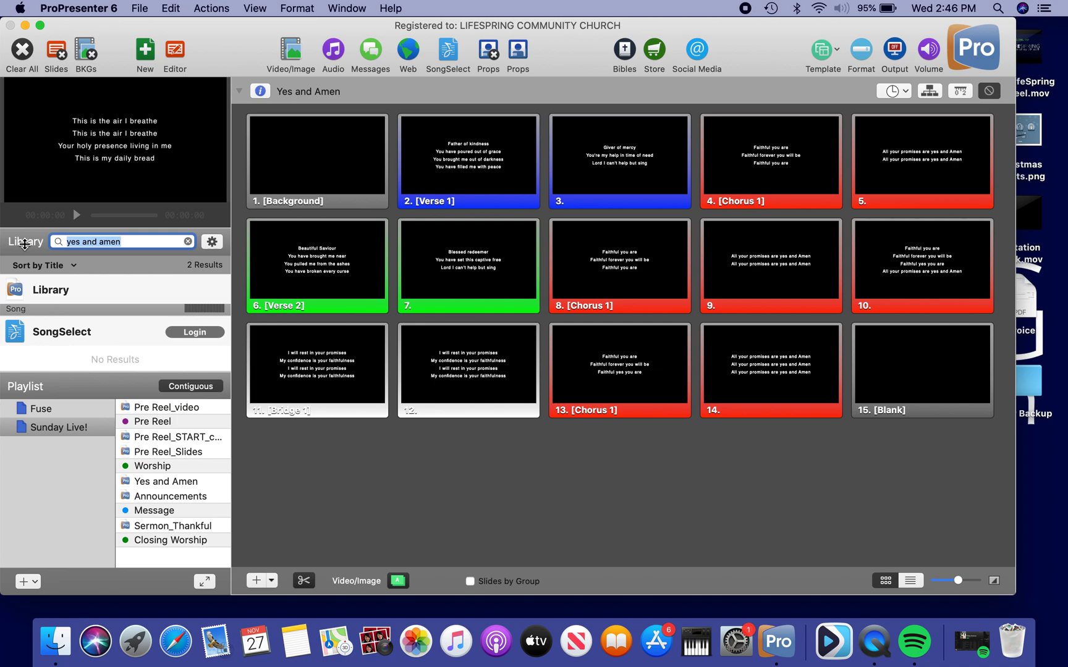
{"action": "type", "text": "hallu"}
{"action": "key", "text": "BackSpace"}
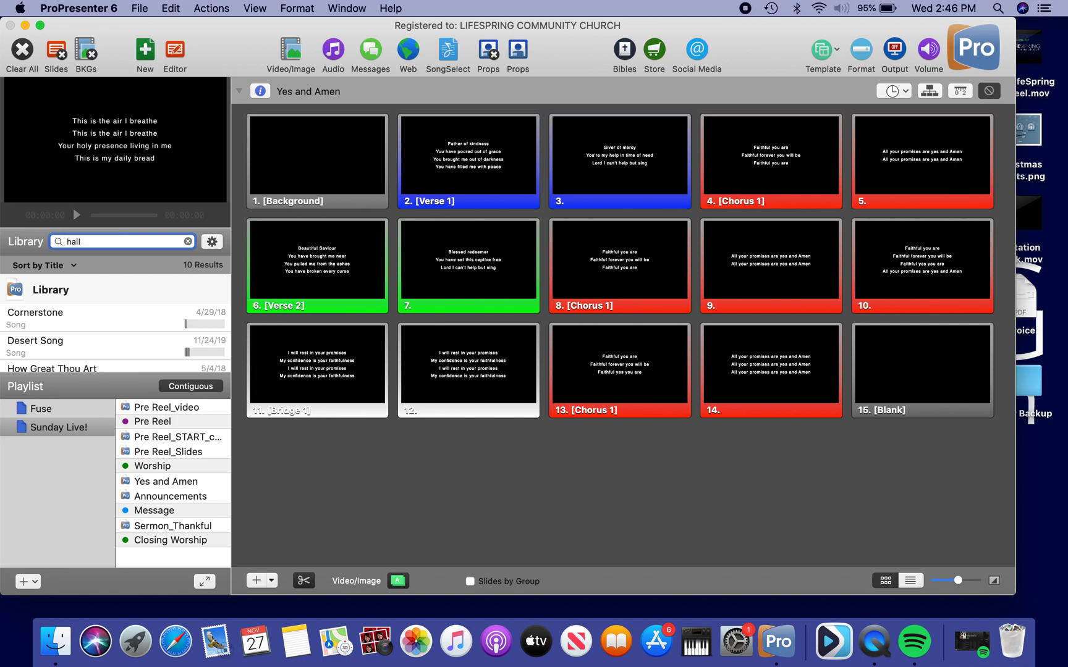
{"action": "left_click", "coordinate": [31, 318]}
{"action": "left_click_drag", "start_coordinate": [42, 322], "coordinate": [150, 490]}
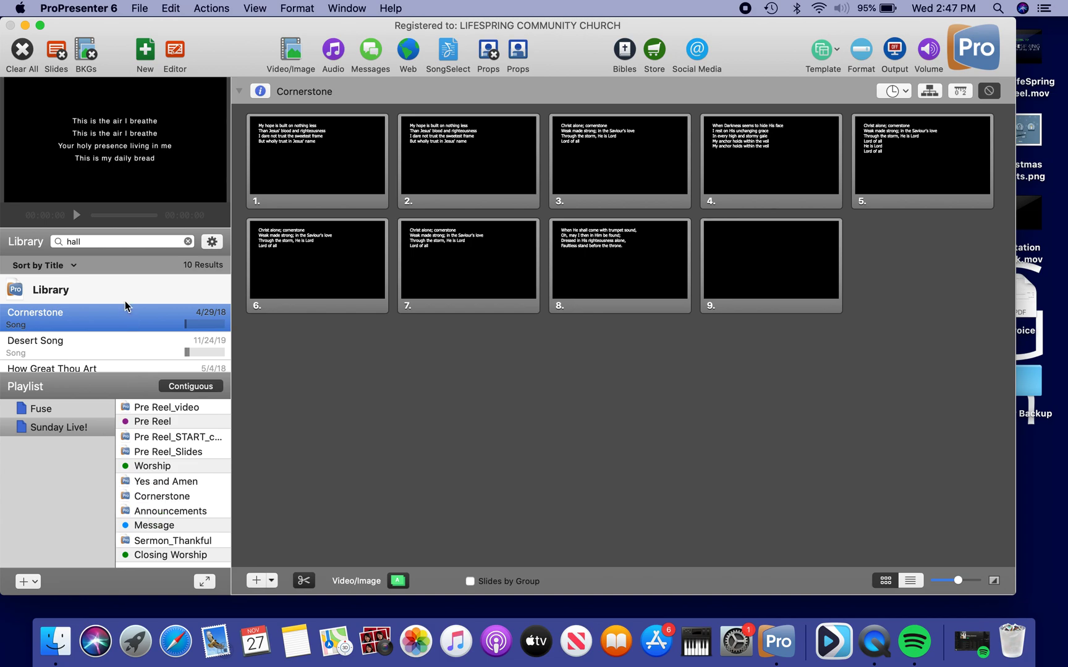
Add Desert Song after Announcements and How Great Thou Art at the end, then switch to Contiguous view
{"action": "left_click", "coordinate": [67, 341]}
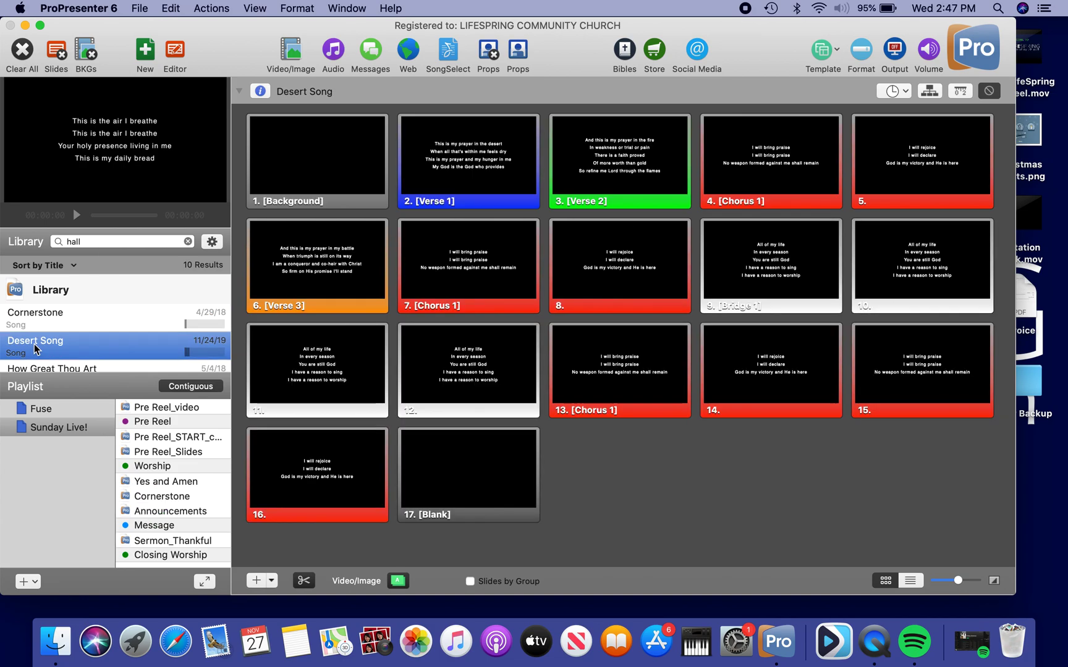
{"action": "left_click_drag", "start_coordinate": [69, 353], "coordinate": [164, 518]}
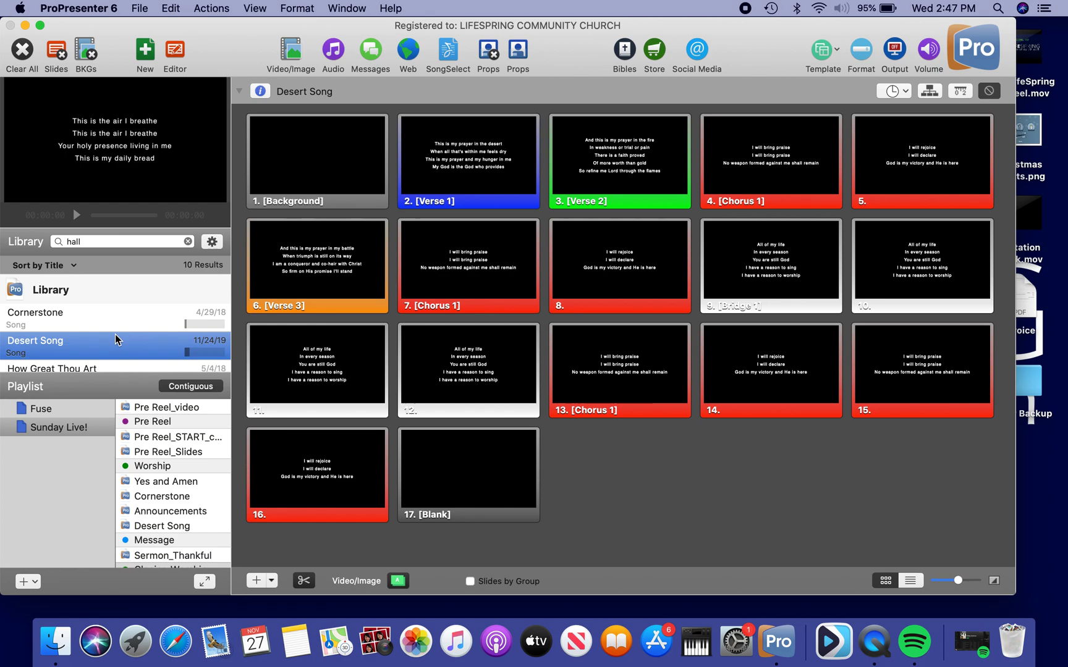
{"action": "scroll", "coordinate": [115, 334], "scroll_direction": "down", "scroll_amount": 2}
{"action": "left_click", "coordinate": [91, 319]}
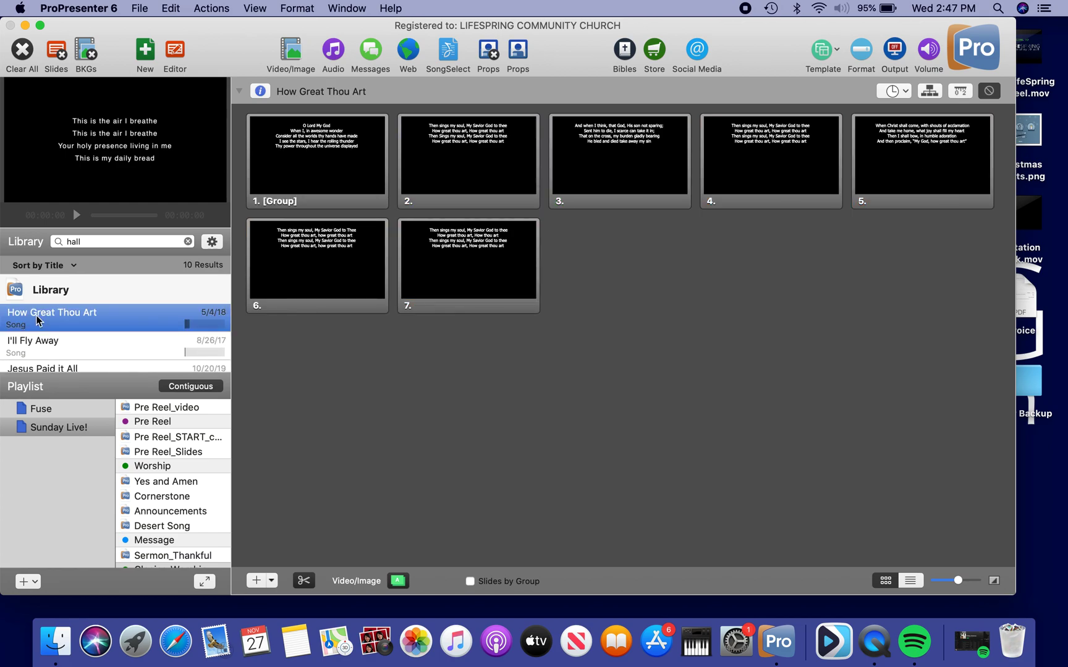
{"action": "left_click_drag", "start_coordinate": [35, 315], "coordinate": [151, 565]}
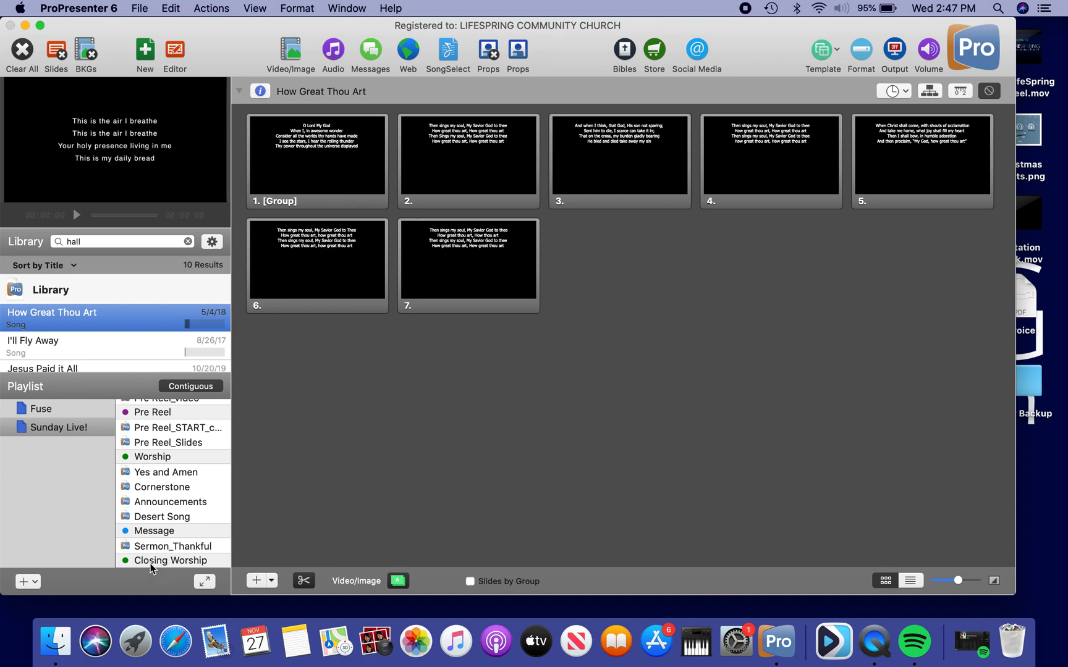
{"action": "left_click", "coordinate": [168, 548]}
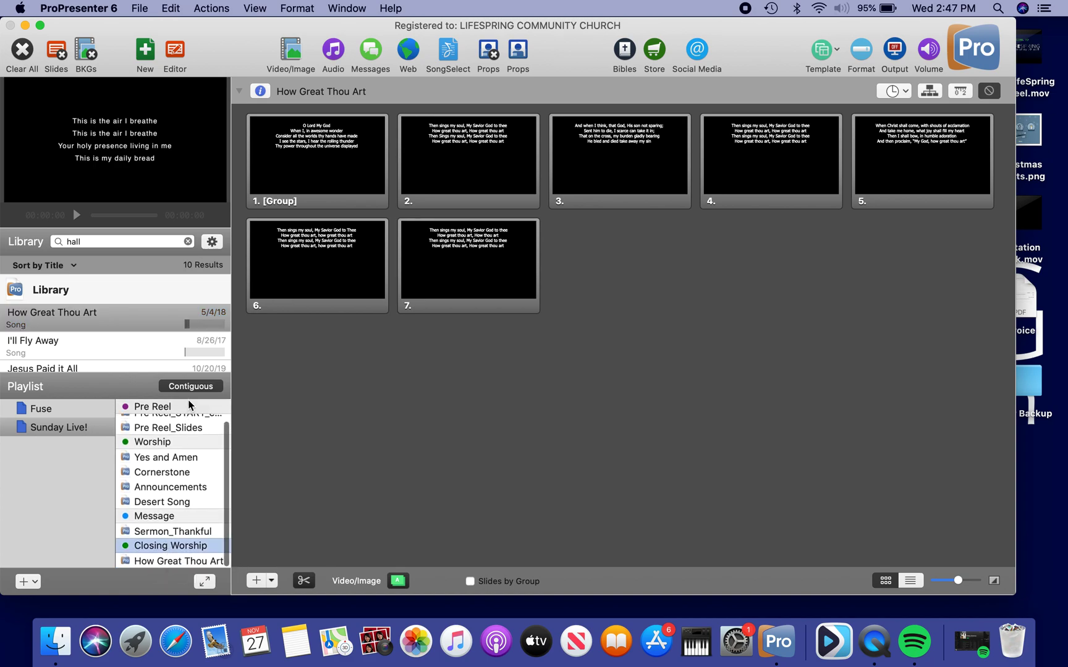
{"action": "left_click", "coordinate": [191, 387]}
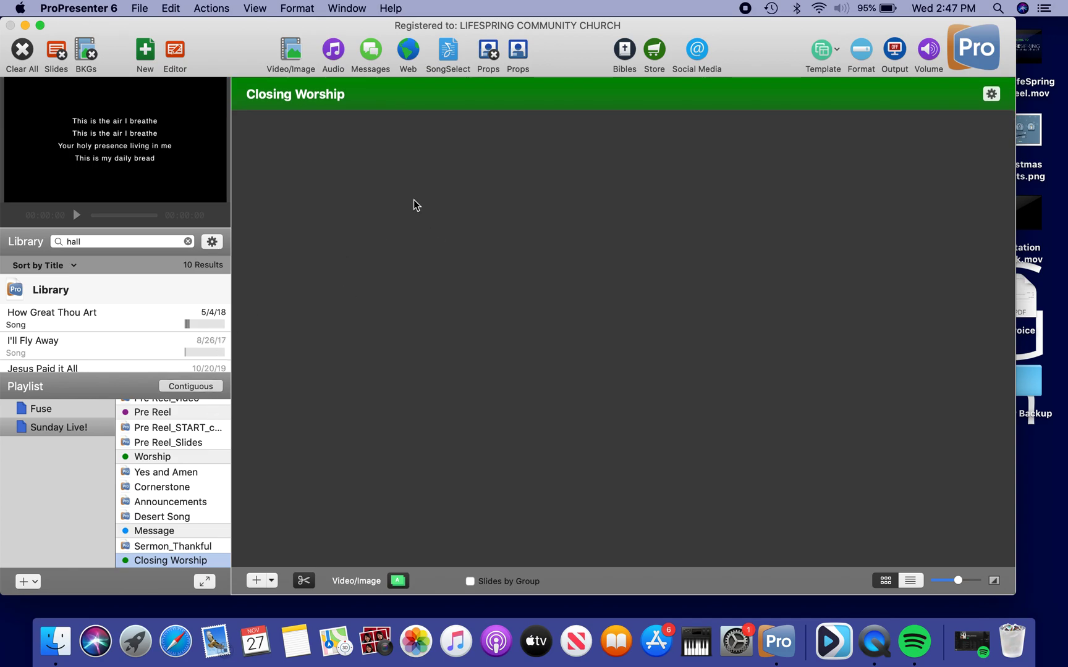
Scroll through the continuous slide listing and jump to the Sermon_Thankful slides
{"action": "scroll", "coordinate": [471, 222], "scroll_direction": "up", "scroll_amount": 15}
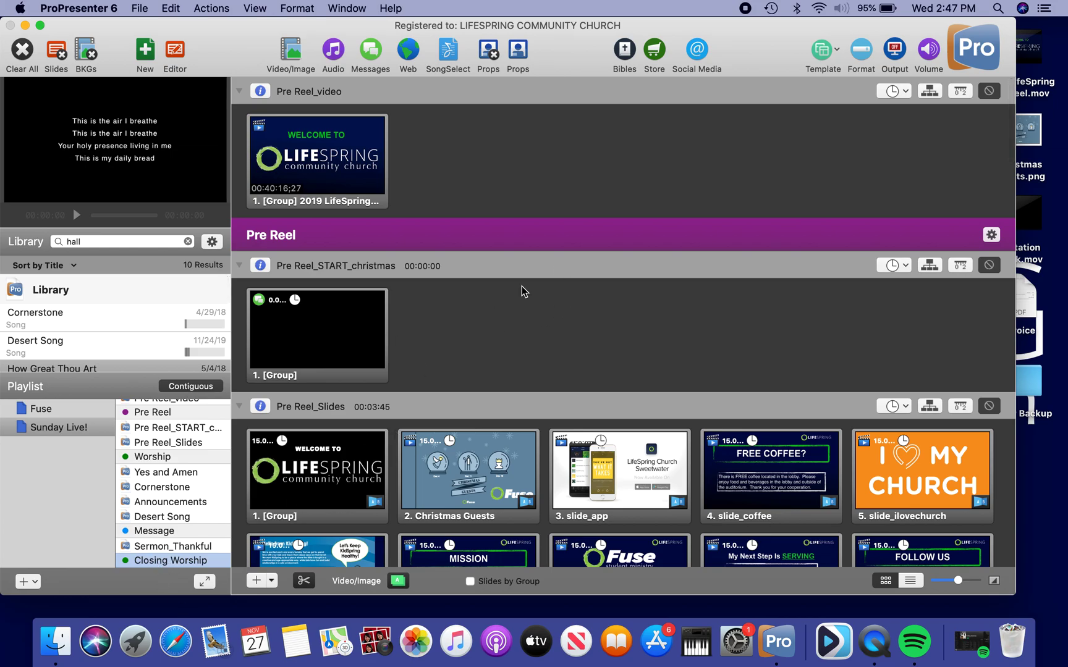
{"action": "scroll", "coordinate": [521, 286], "scroll_direction": "down", "scroll_amount": 15}
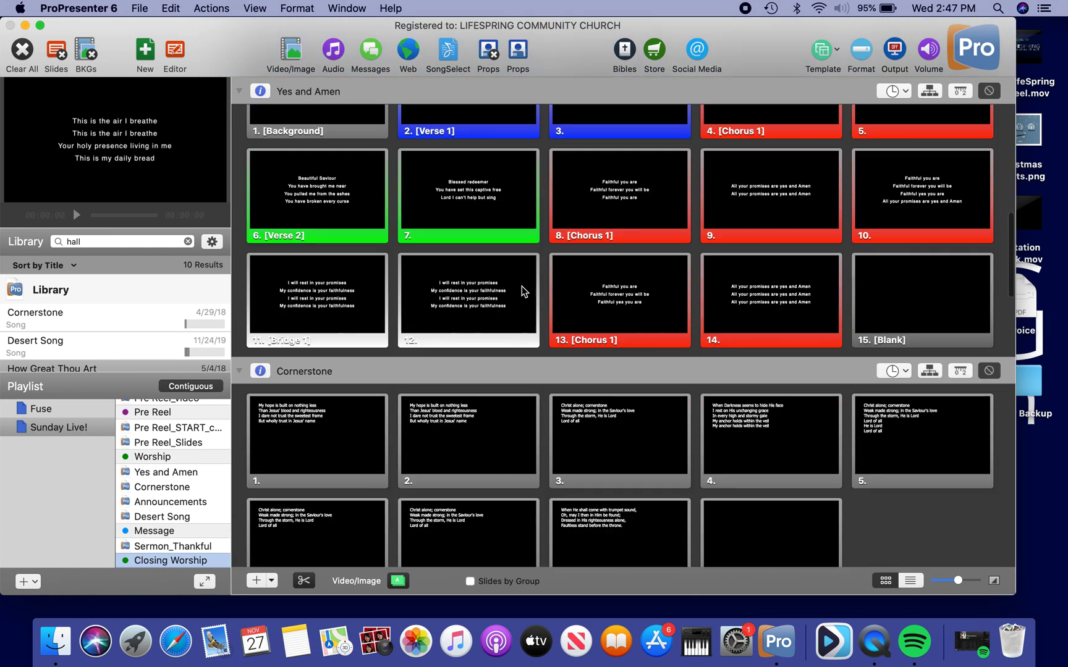
{"action": "scroll", "coordinate": [522, 286], "scroll_direction": "up", "scroll_amount": 15}
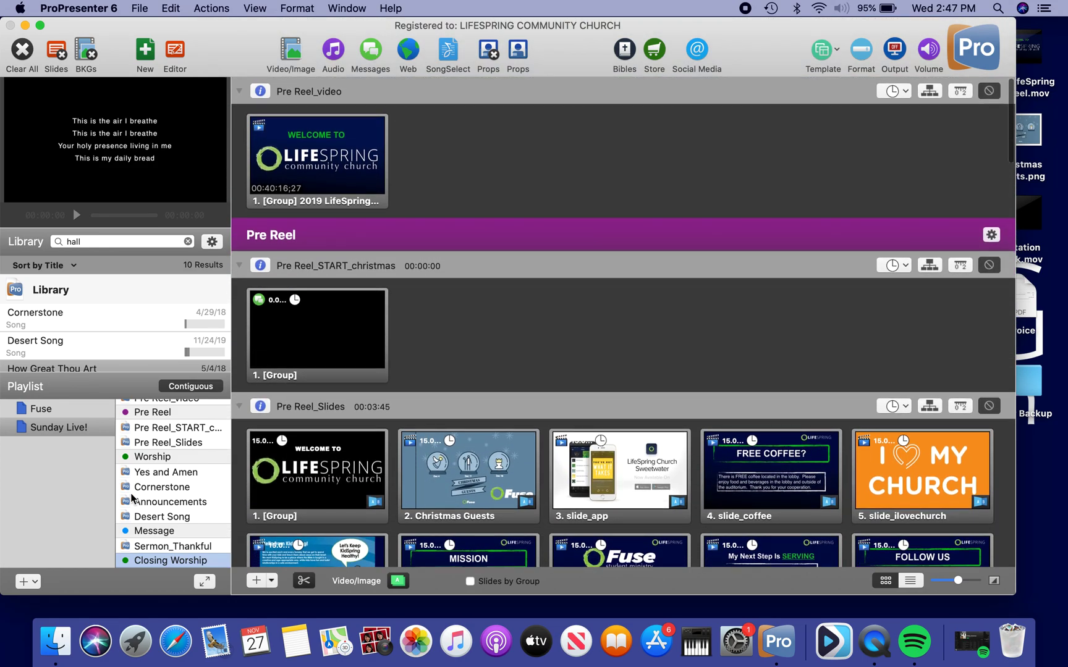
{"action": "scroll", "coordinate": [268, 408], "scroll_direction": "down", "scroll_amount": 10}
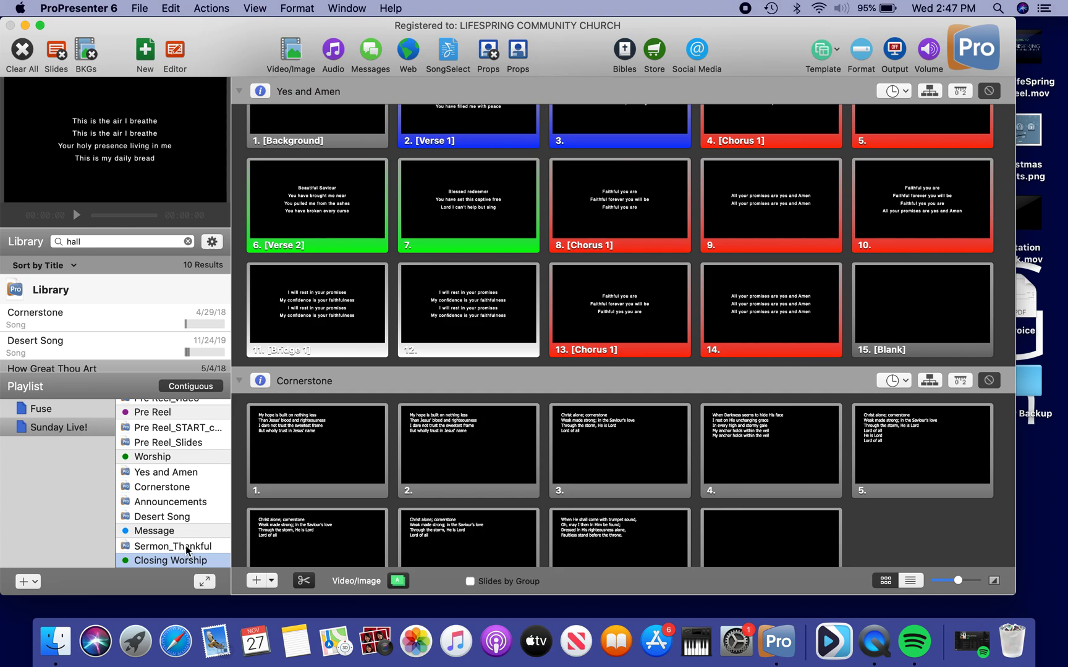
{"action": "scroll", "coordinate": [186, 543], "scroll_direction": "down", "scroll_amount": 2}
{"action": "left_click", "coordinate": [173, 531]}
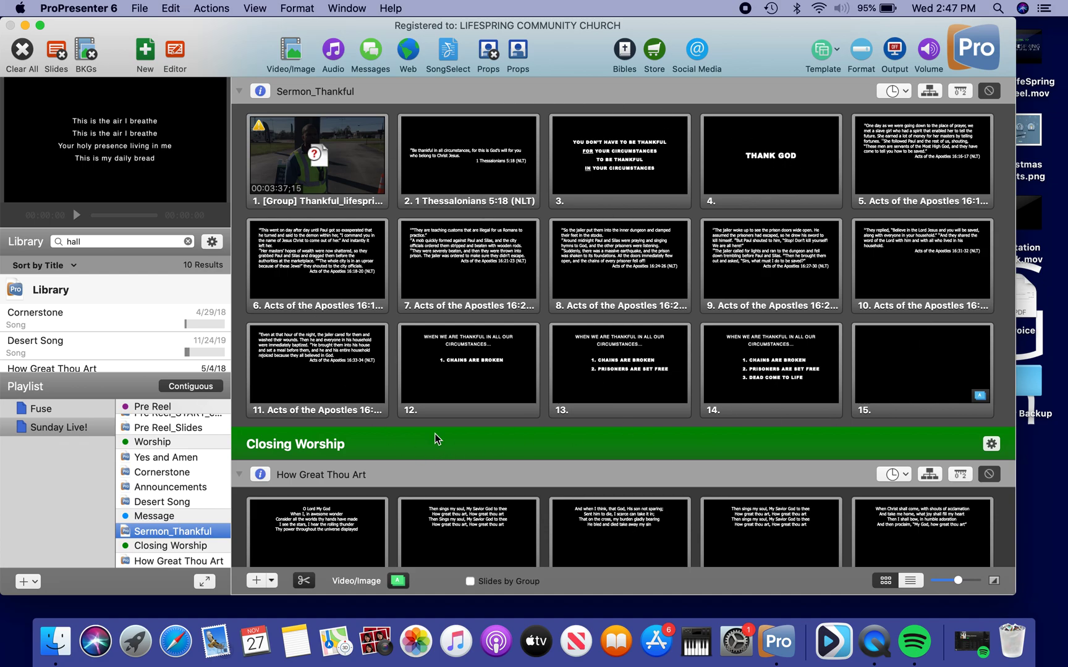
Send the 1 Thessalonians verse, slide 3 and THANK GOD slides to output
{"action": "left_click", "coordinate": [451, 162]}
{"action": "left_click", "coordinate": [590, 162]}
{"action": "left_click", "coordinate": [761, 173]}
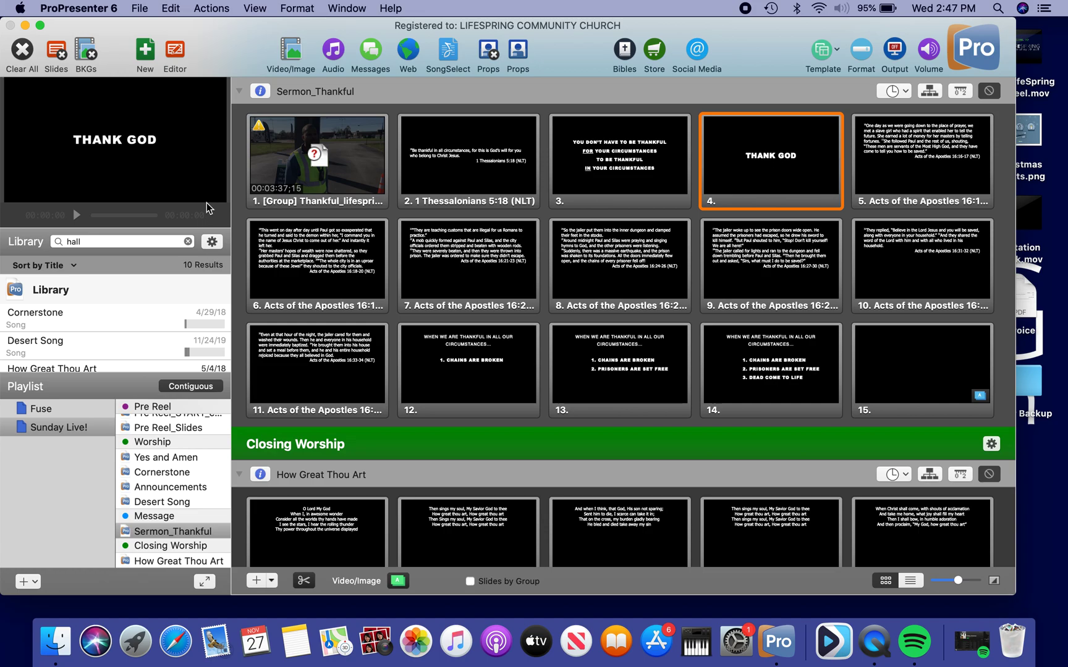
{"action": "left_click", "coordinate": [167, 532]}
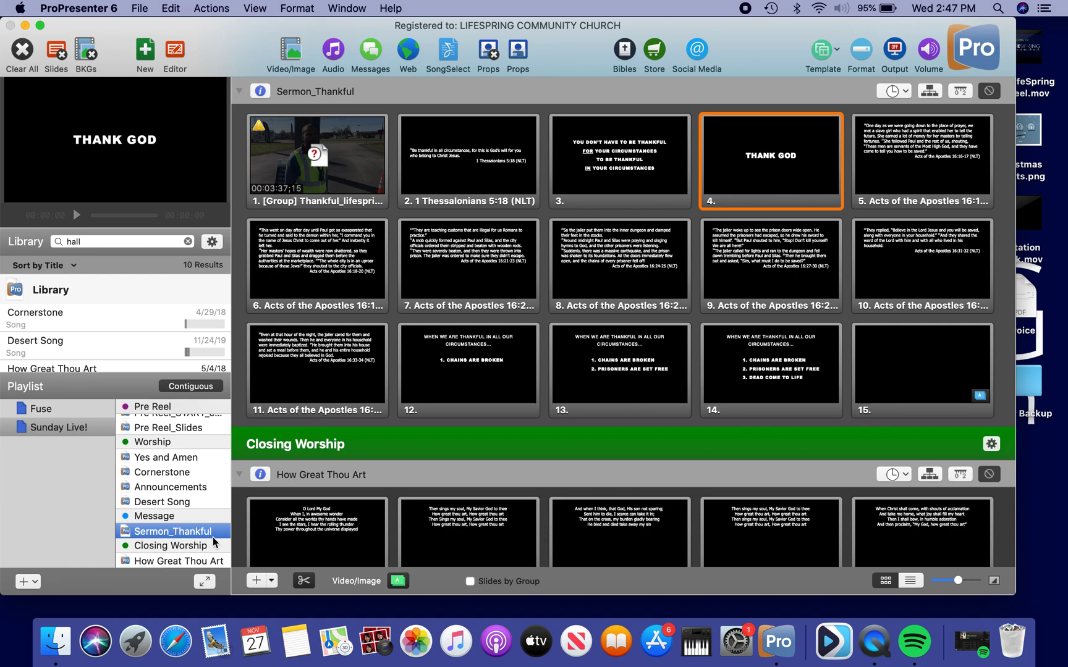
Open Sermon_Thankful in the Editor, edit slide 3's text, and insert a blank slide after slide 5
{"action": "left_click", "coordinate": [179, 52]}
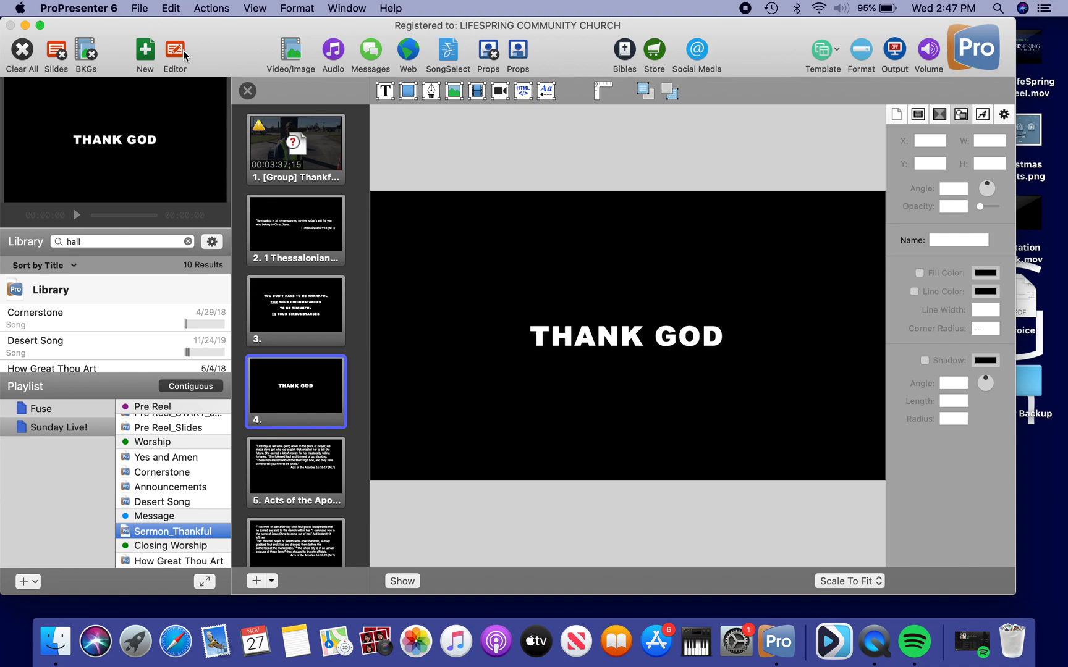
{"action": "left_click", "coordinate": [316, 318]}
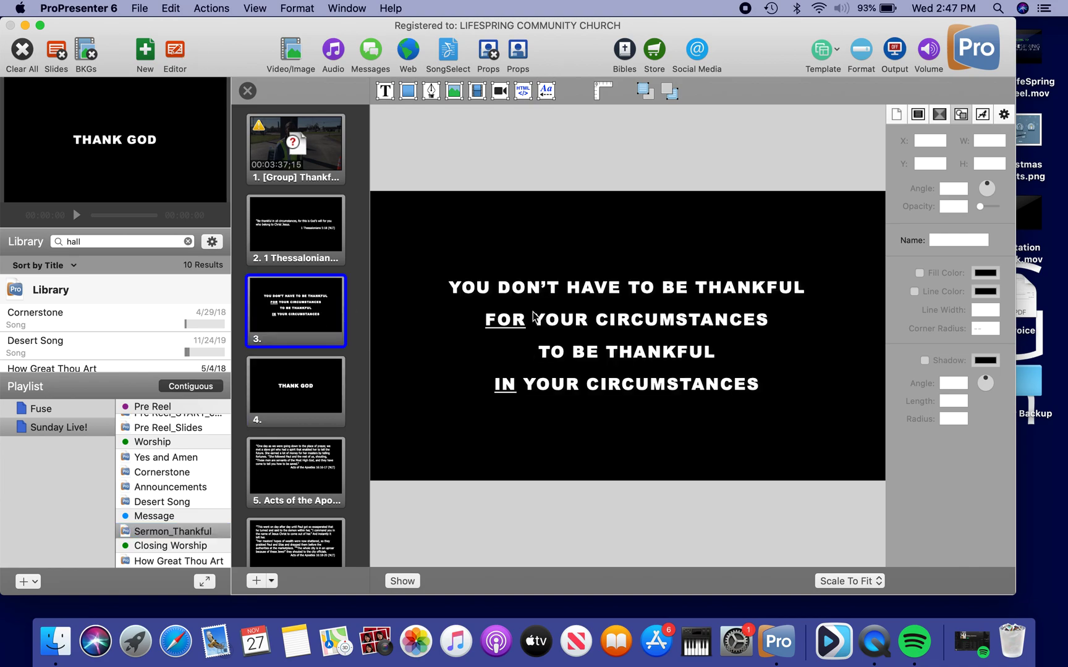
{"action": "double_click", "coordinate": [686, 326]}
{"action": "left_click", "coordinate": [292, 477]}
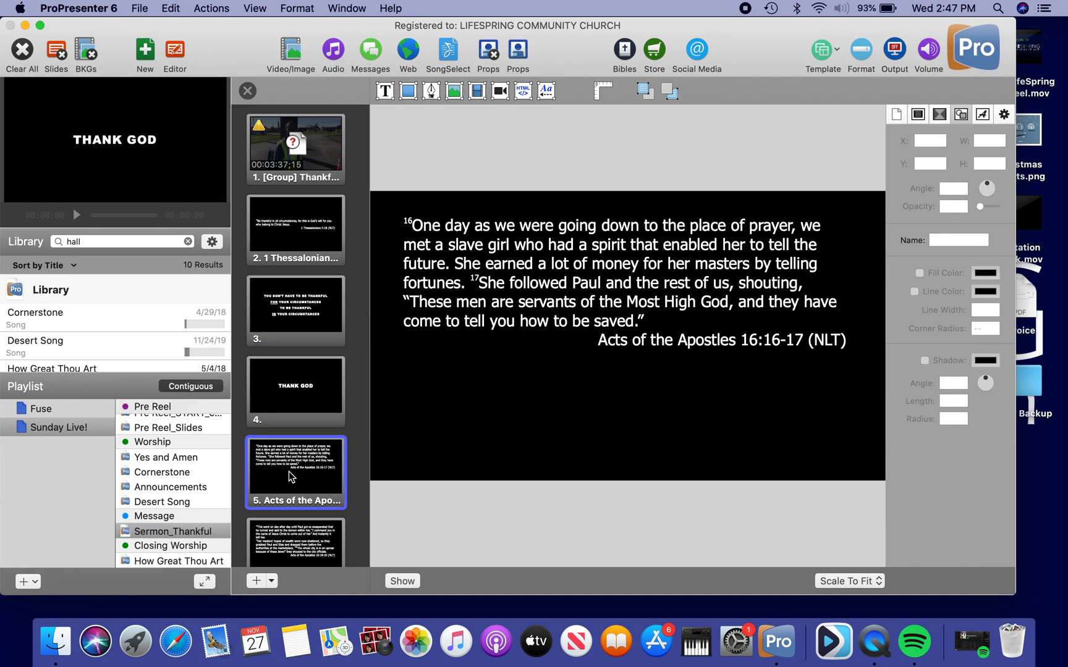
{"action": "scroll", "coordinate": [266, 543], "scroll_direction": "down", "scroll_amount": 4}
{"action": "left_click", "coordinate": [256, 580]}
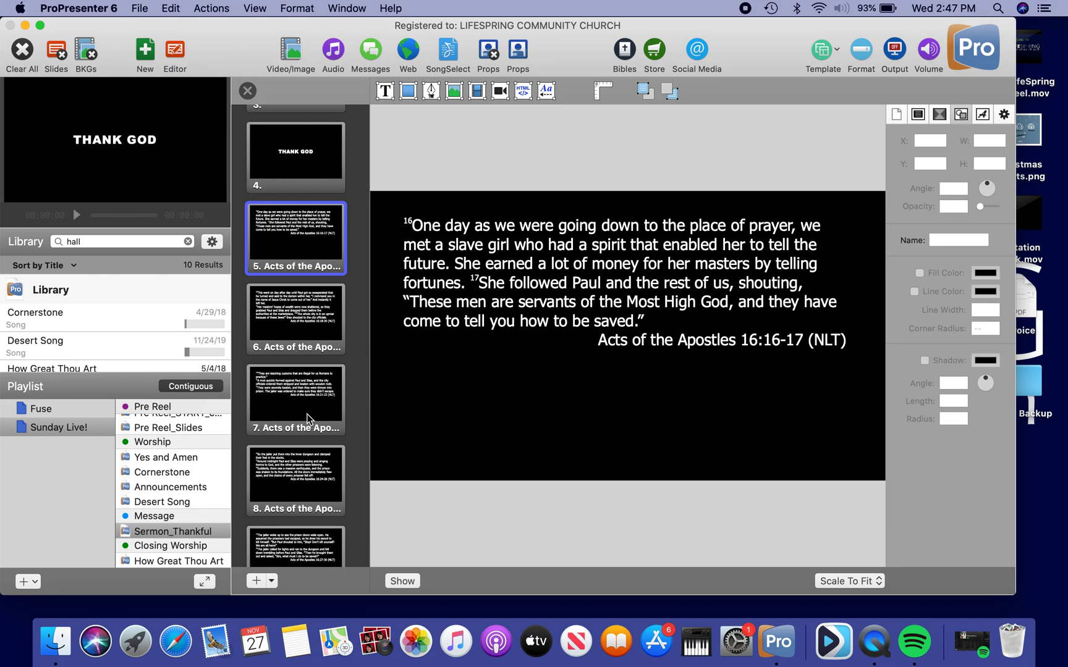
{"action": "left_click", "coordinate": [255, 581]}
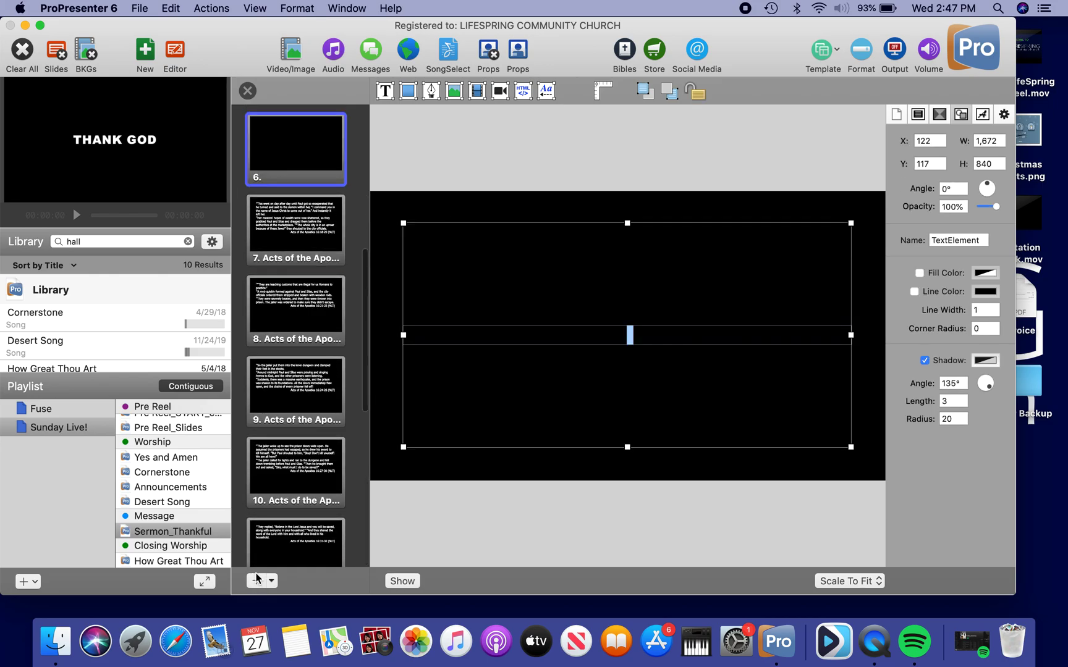
Delete the Acts 16:16-17 slide and the new blank slide, then close the Editor
{"action": "scroll", "coordinate": [308, 185], "scroll_direction": "up", "scroll_amount": 3}
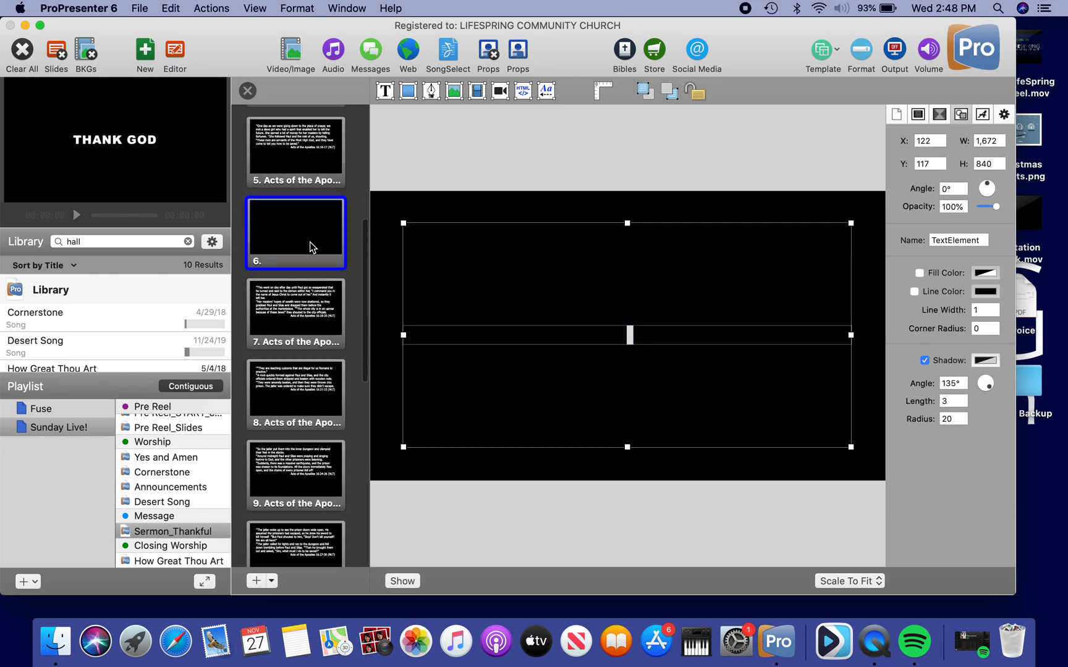
{"action": "left_click", "coordinate": [313, 172]}
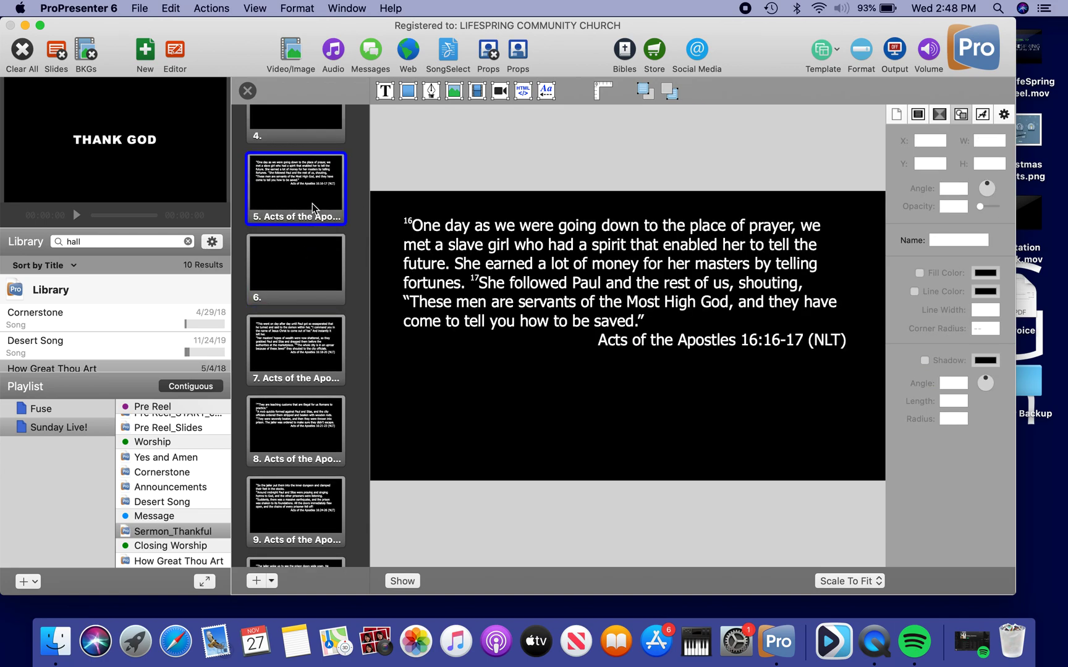
{"action": "key", "text": "Delete"}
{"action": "left_click", "coordinate": [284, 250]}
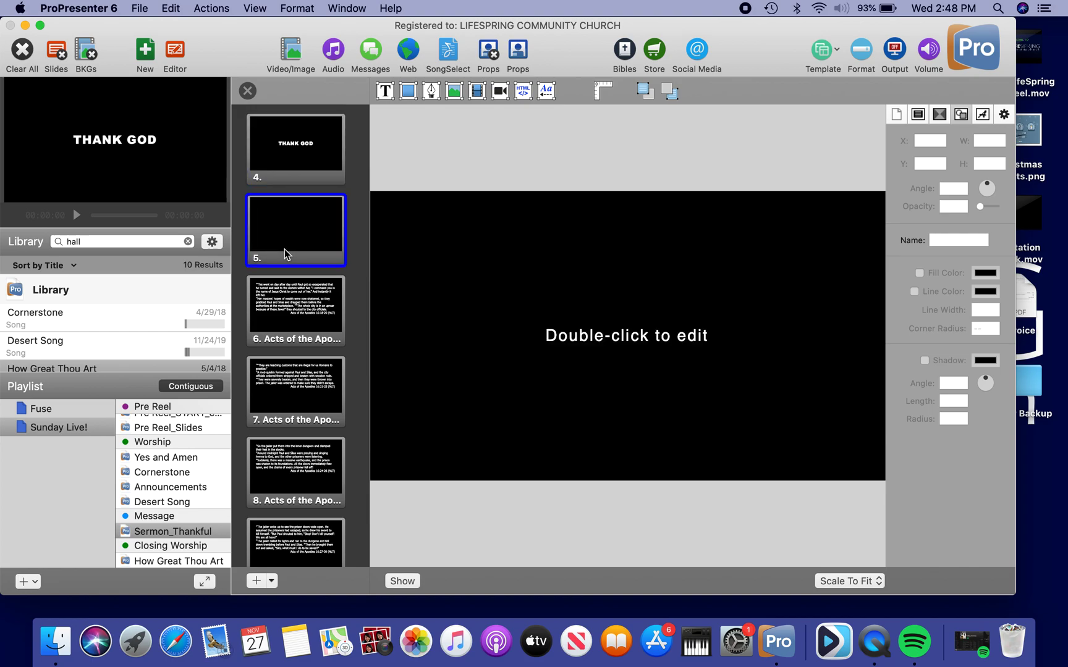
{"action": "key", "text": "Delete"}
{"action": "left_click", "coordinate": [248, 92]}
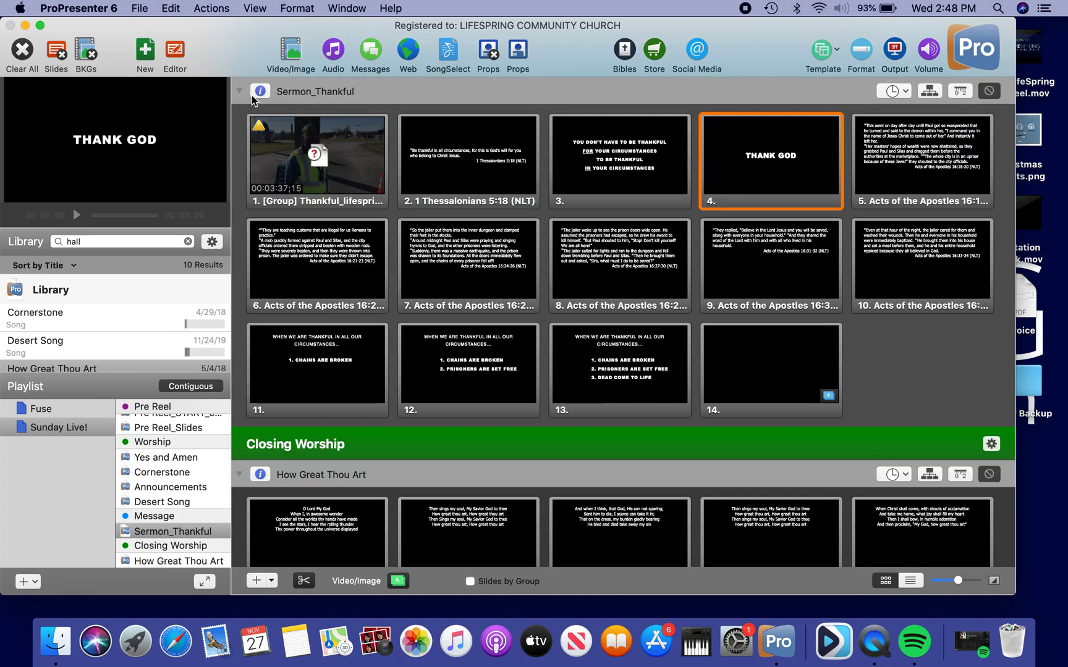
Save all changes with File > Save All
{"action": "left_click", "coordinate": [140, 8]}
{"action": "left_click", "coordinate": [156, 128]}
{"action": "scroll", "coordinate": [876, 373], "scroll_direction": "down", "scroll_amount": 10}
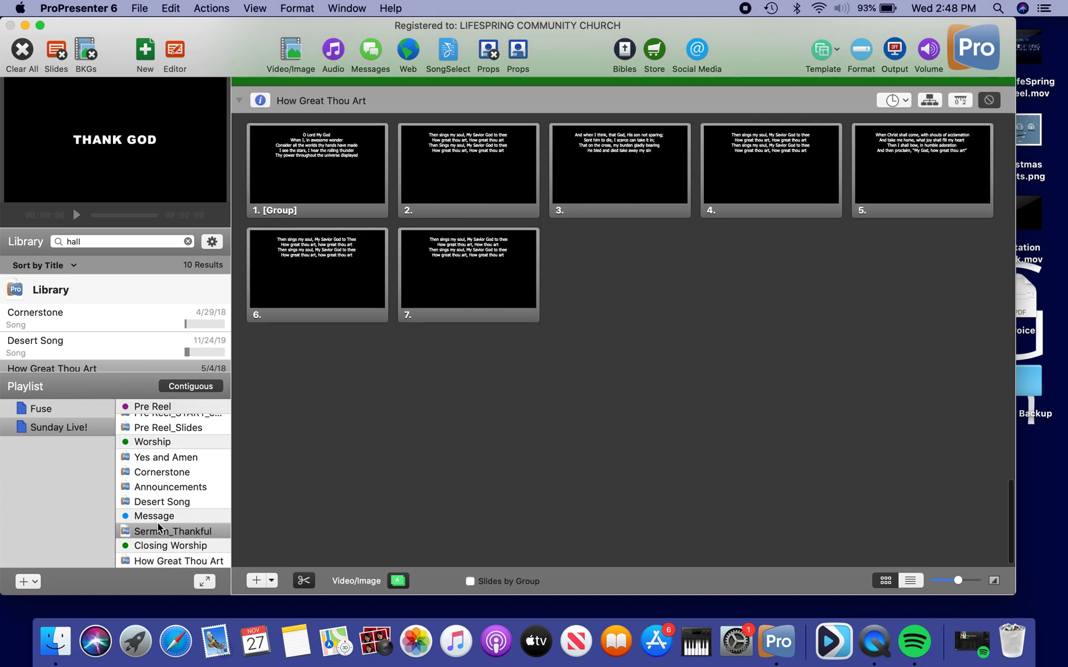
{"action": "scroll", "coordinate": [165, 502], "scroll_direction": "up", "scroll_amount": 3}
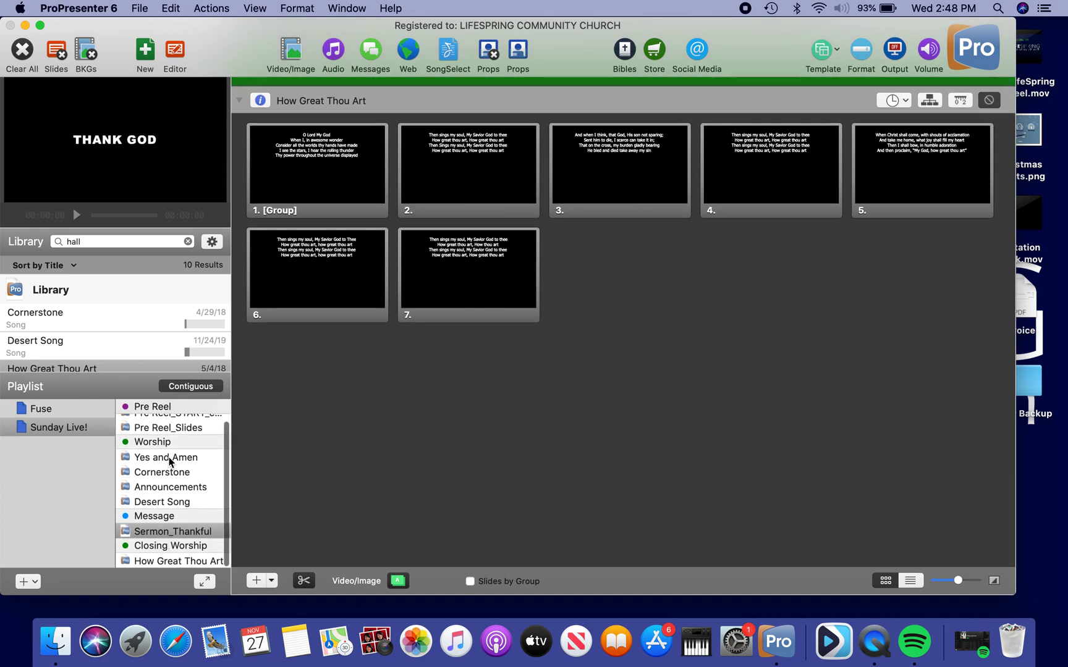
Show the Yes and Amen and Worship slides, then select Desert Song in the playlist
{"action": "left_click", "coordinate": [165, 457]}
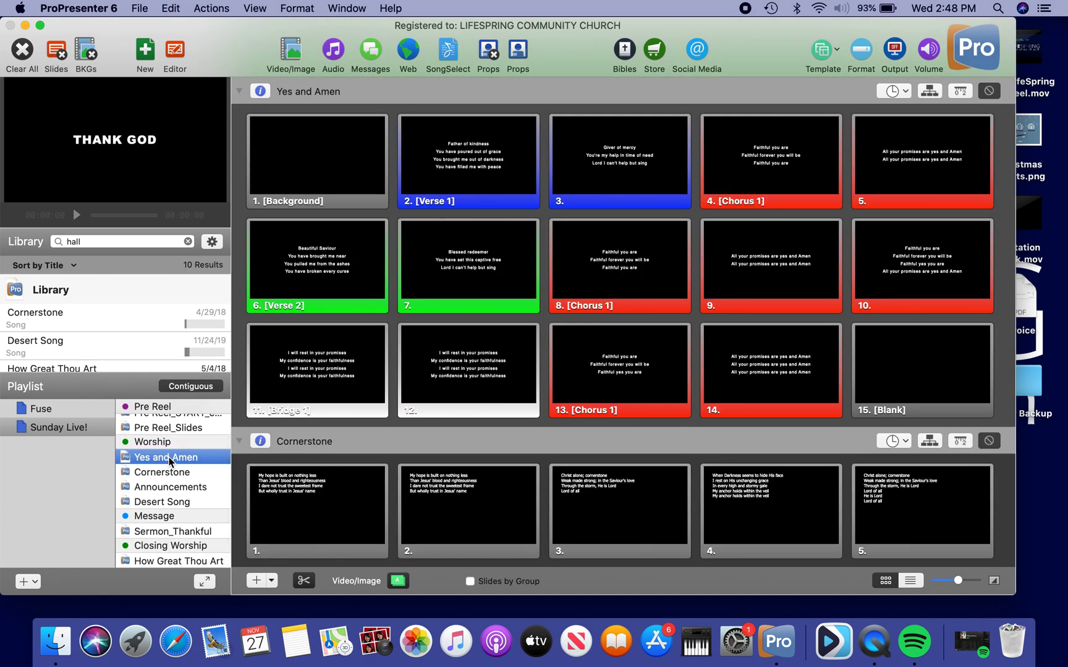
{"action": "scroll", "coordinate": [170, 460], "scroll_direction": "up", "scroll_amount": 1}
{"action": "left_click", "coordinate": [170, 457]}
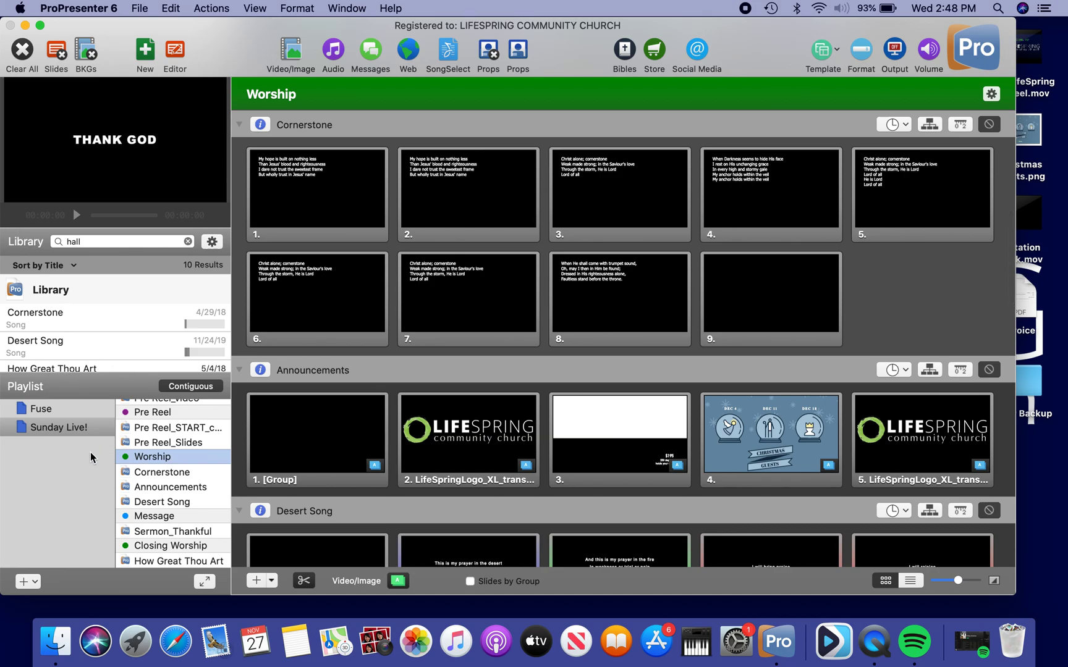
{"action": "scroll", "coordinate": [170, 511], "scroll_direction": "down", "scroll_amount": 1}
{"action": "left_click", "coordinate": [178, 506]}
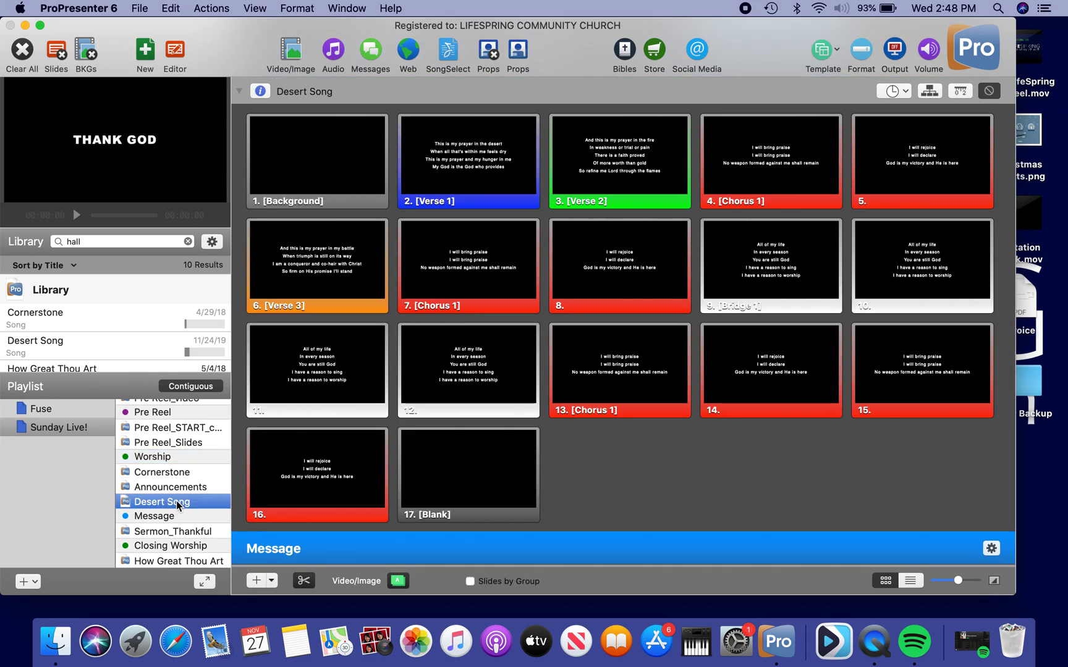
Delete Desert Song, Cornerstone and How Great Thou Art, leaving Closing Worship as the last playlist item
{"action": "key", "text": "BackSpace"}
{"action": "left_click", "coordinate": [178, 485]}
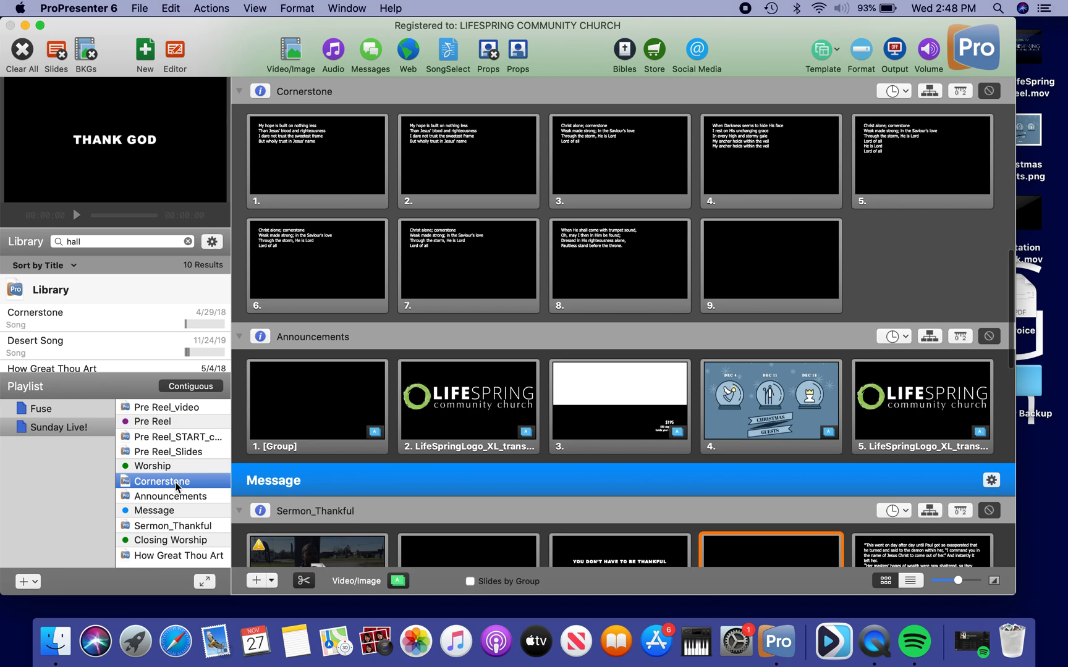
{"action": "key", "text": "BackSpace"}
{"action": "left_click", "coordinate": [175, 555]}
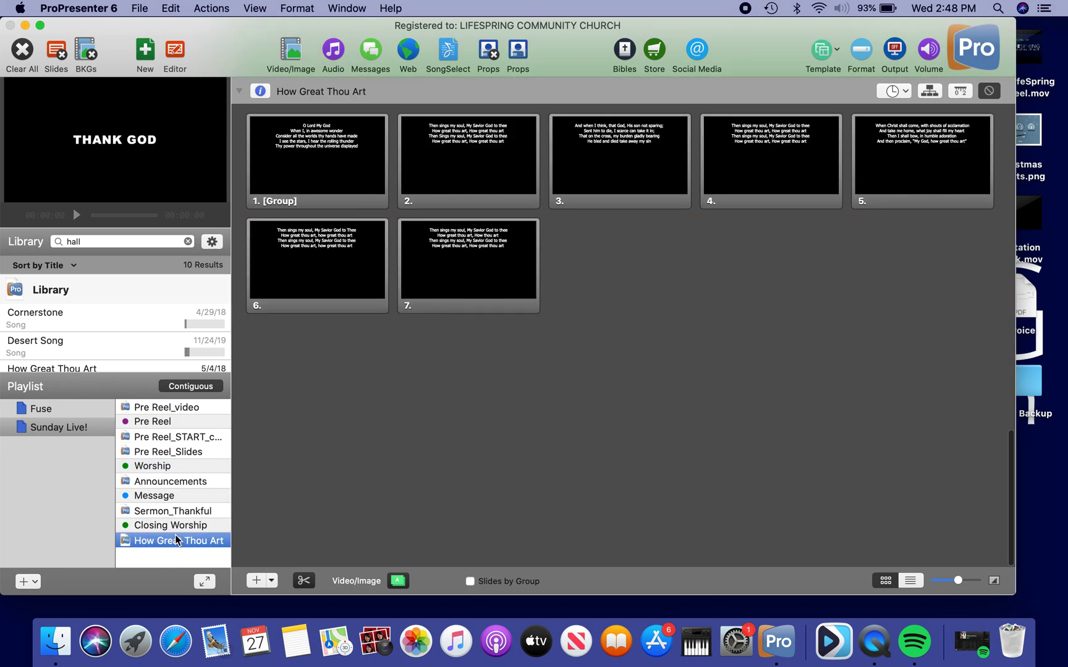
{"action": "key", "text": "BackSpace"}
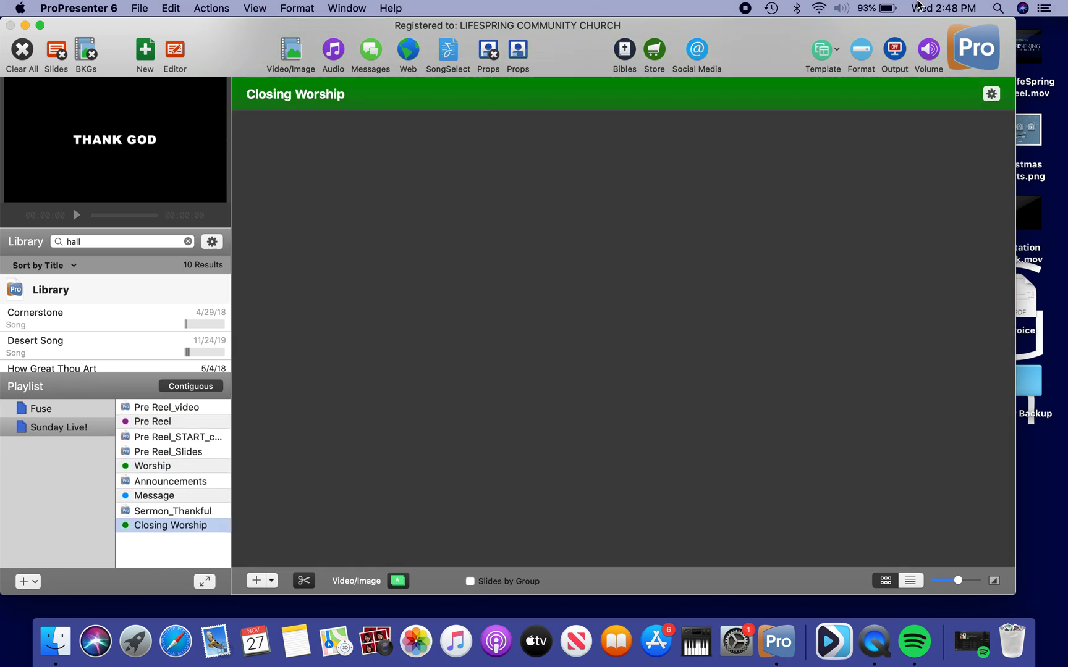